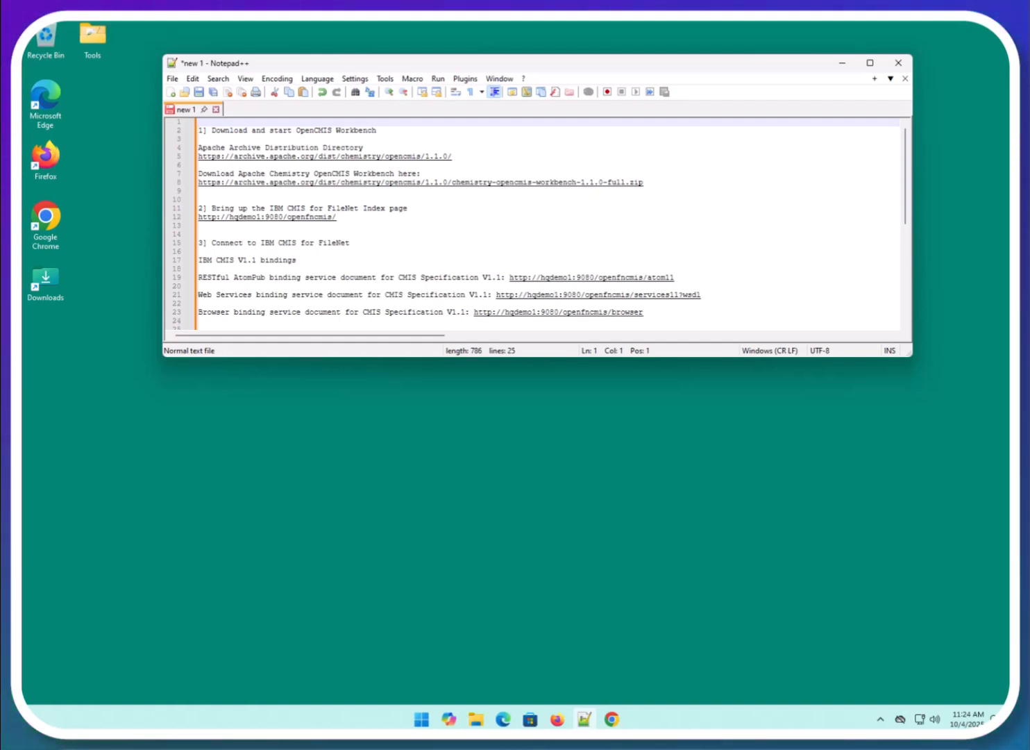
# Open the Apache Archive Distribution Directory link for OpenCMIS 1.1.0 from the notes.
pyautogui.click(220, 129)
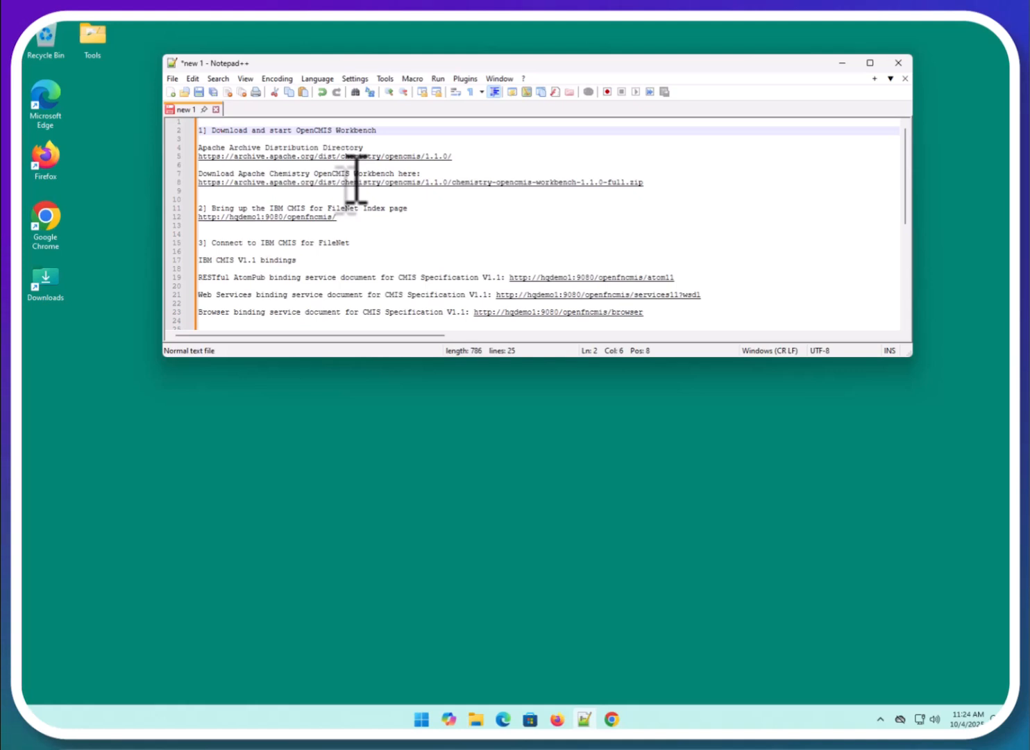
pyautogui.tripleClick(232, 209)
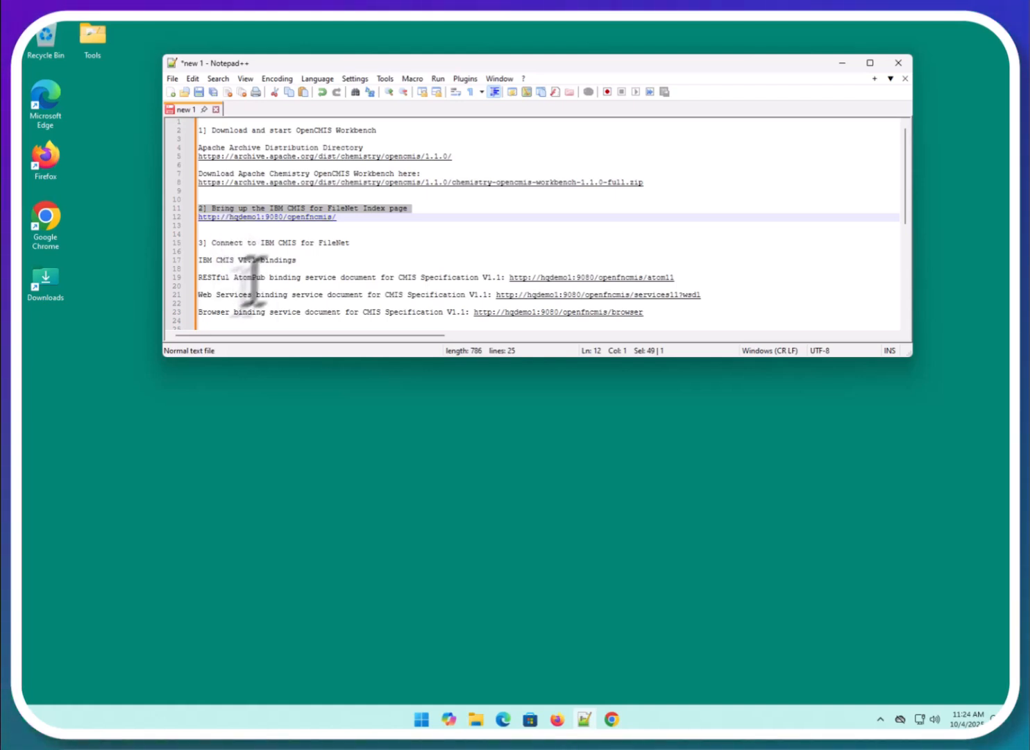
pyautogui.doubleClick(226, 242)
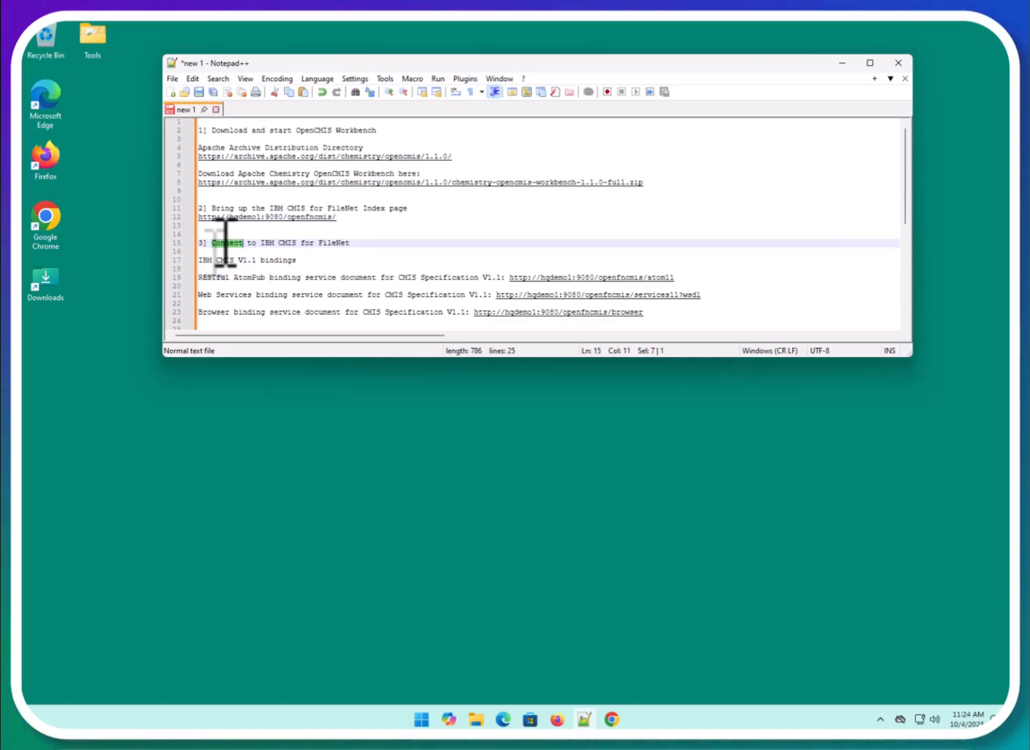
pyautogui.click(500, 147)
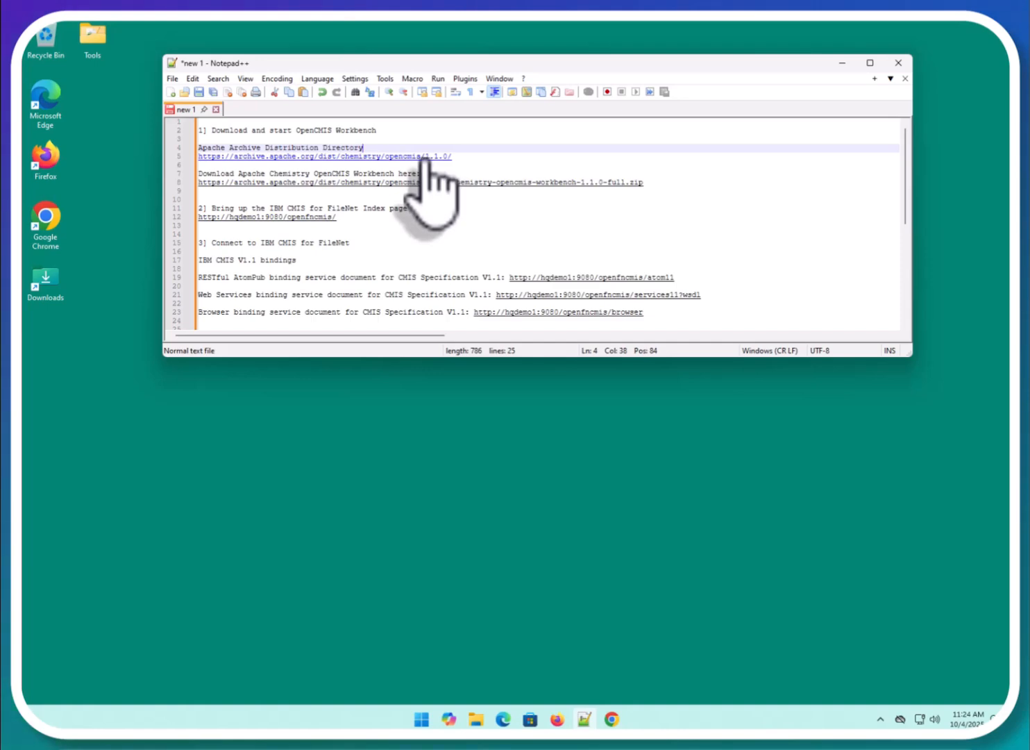
pyautogui.click(424, 157)
pyautogui.doubleClick(425, 159)
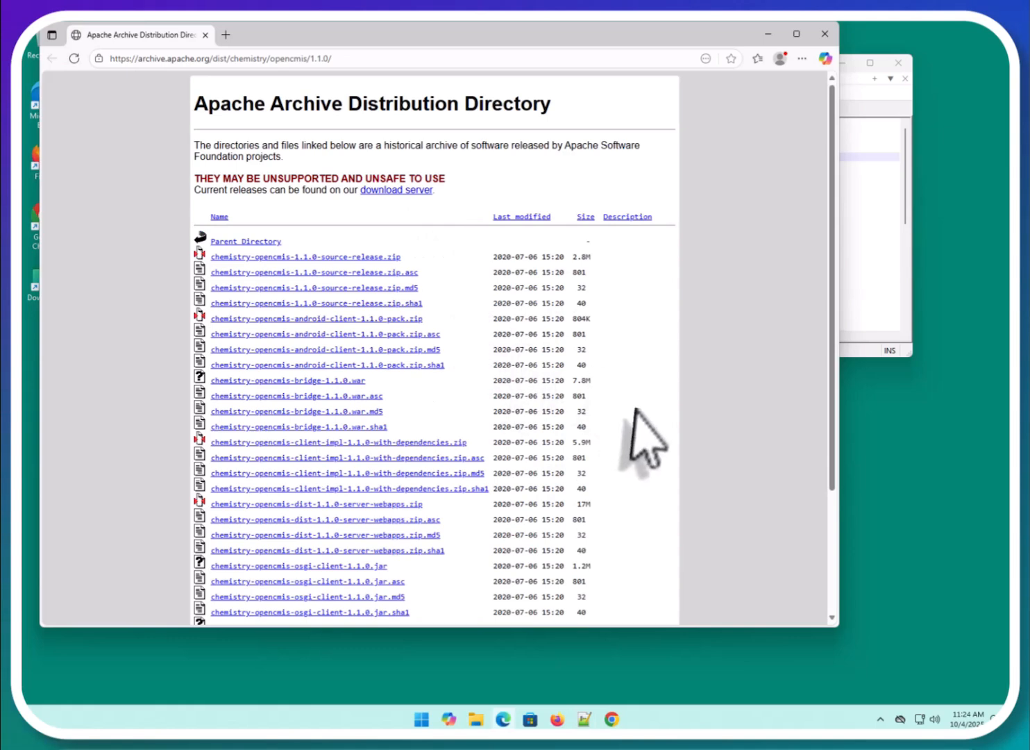
# Download chemistry-opencmis-workbench-1.1.0-full.zip from the directory listing and open the downloaded archive.
pyautogui.scroll(-3, 640, 432)
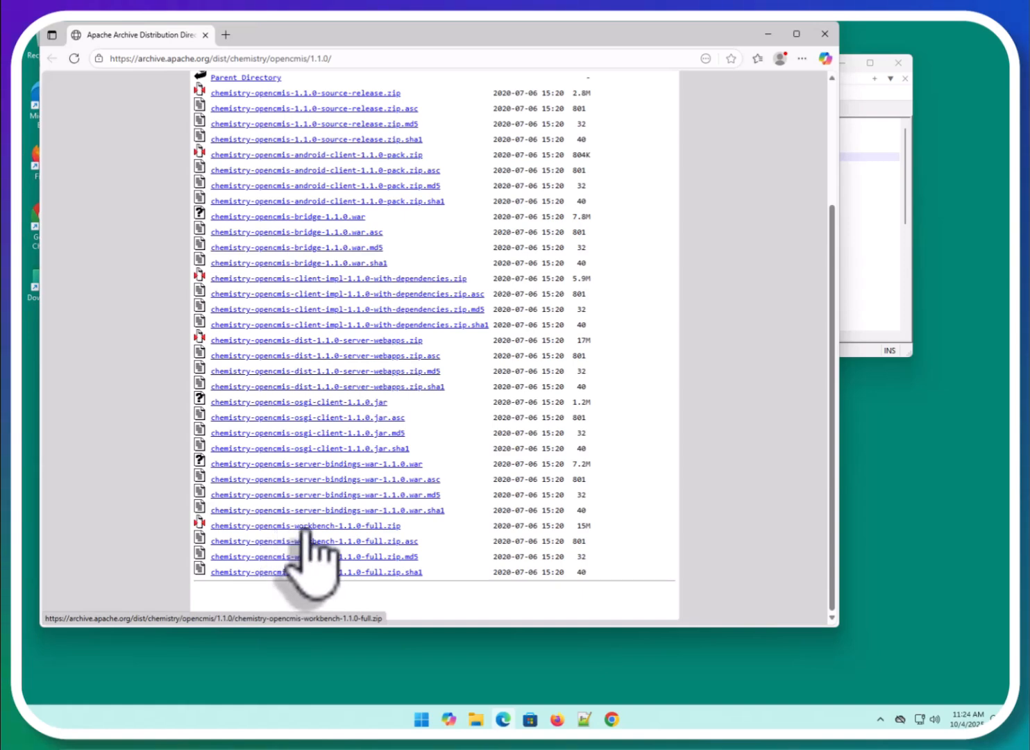
pyautogui.click(305, 526)
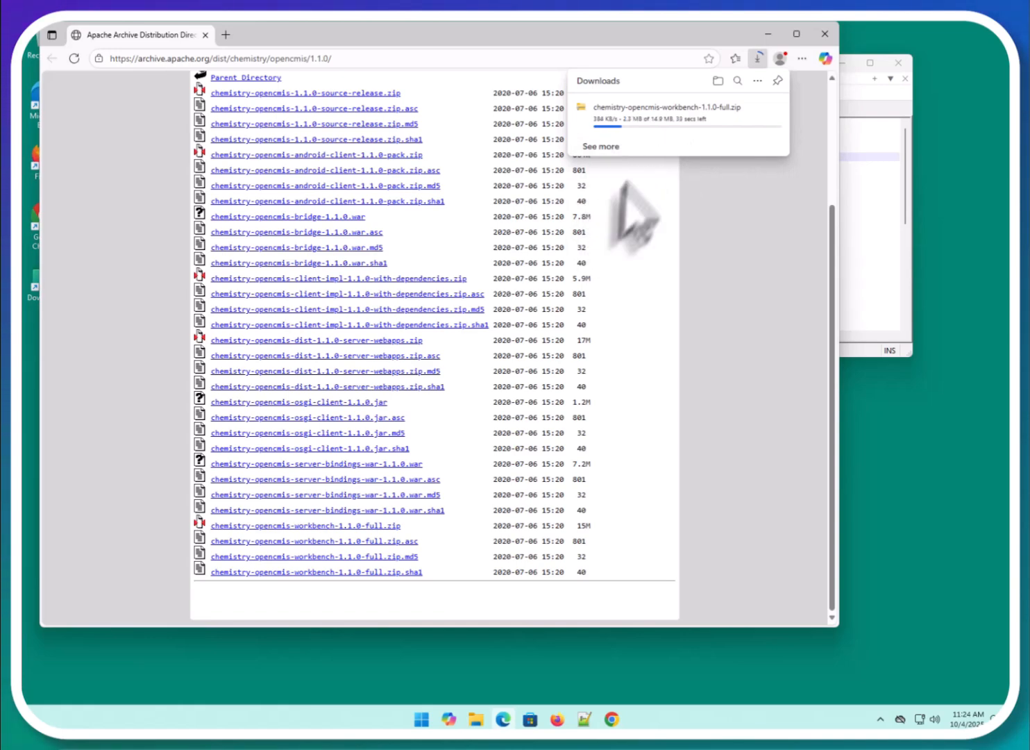
pyautogui.moveTo(664, 122)
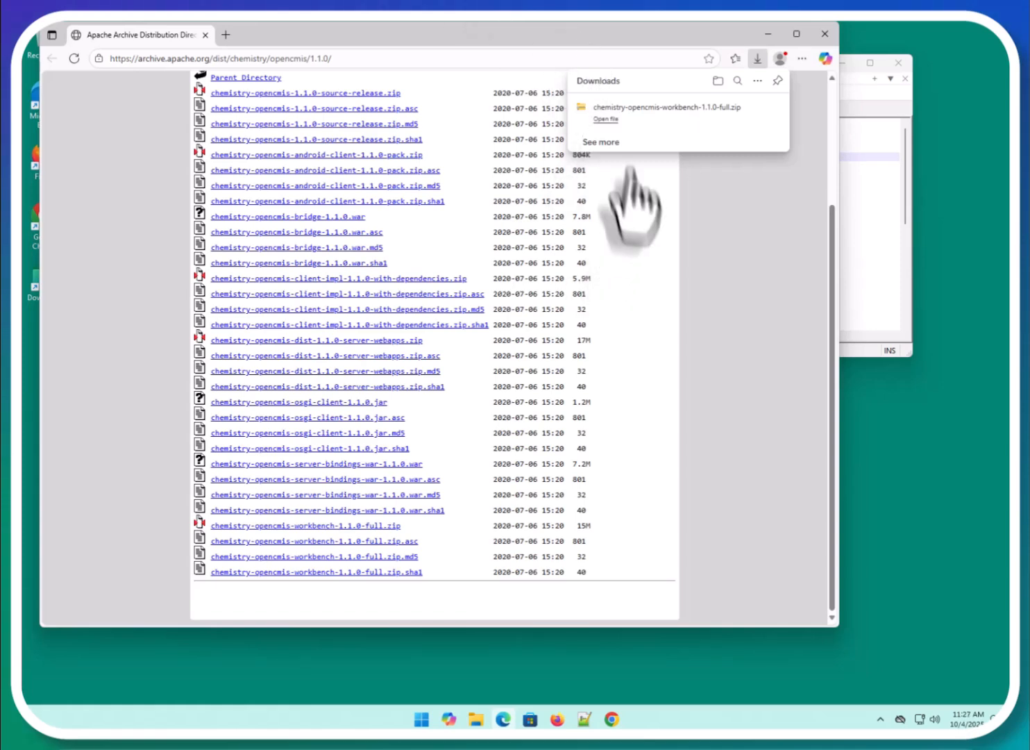
pyautogui.click(607, 120)
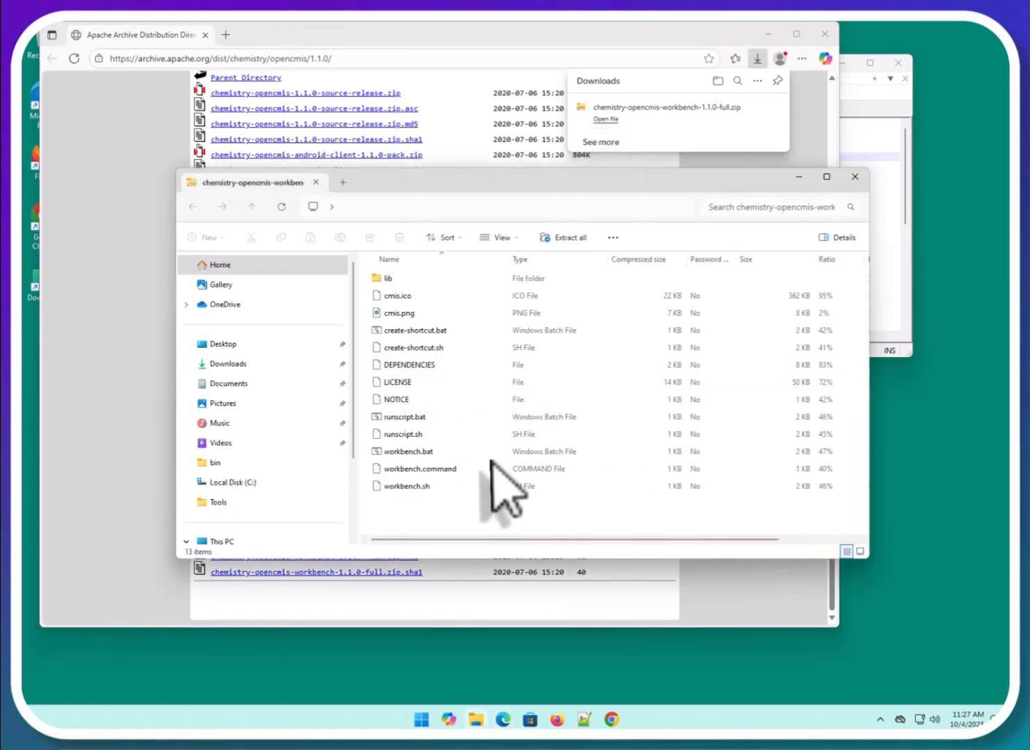
# Copy everything in the archive, from the lib folder through workbench.sh.
pyautogui.click(392, 279)
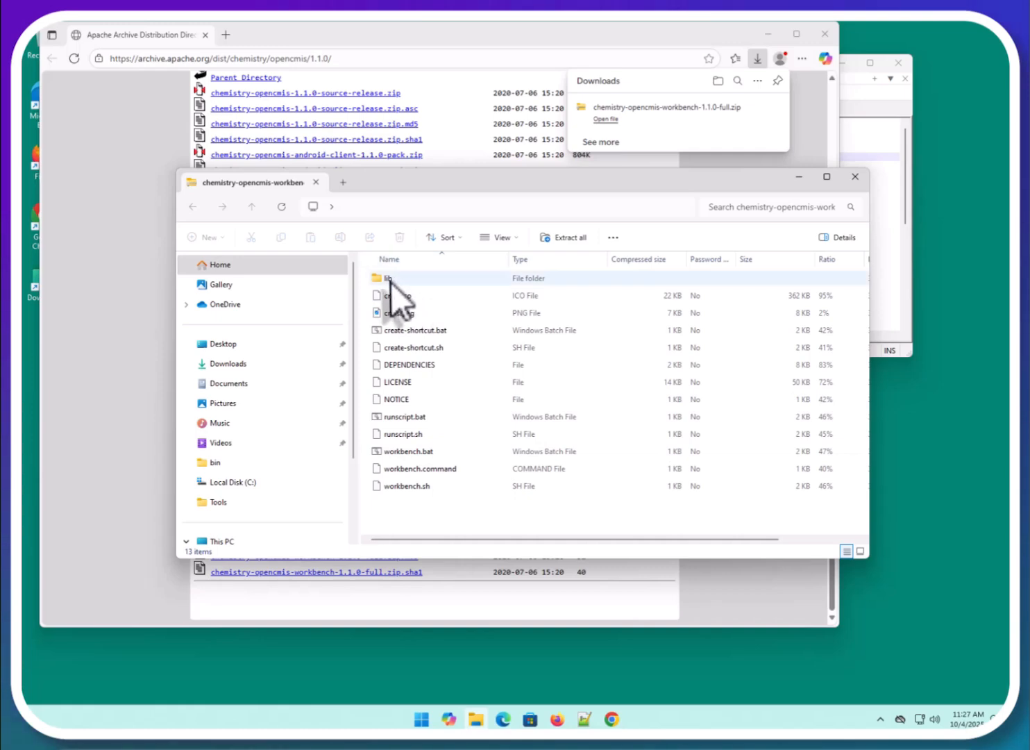
pyautogui.keyDown('shift'); pyautogui.click(414, 487); pyautogui.keyUp('shift')
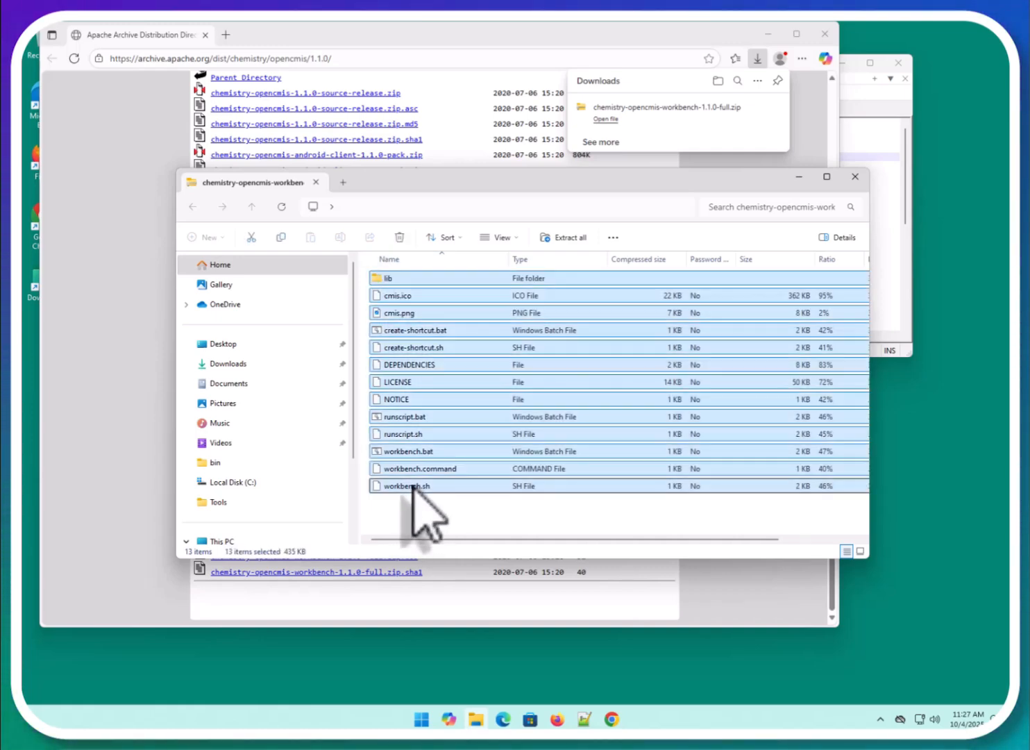
pyautogui.rightClick(414, 487)
pyautogui.click(463, 526)
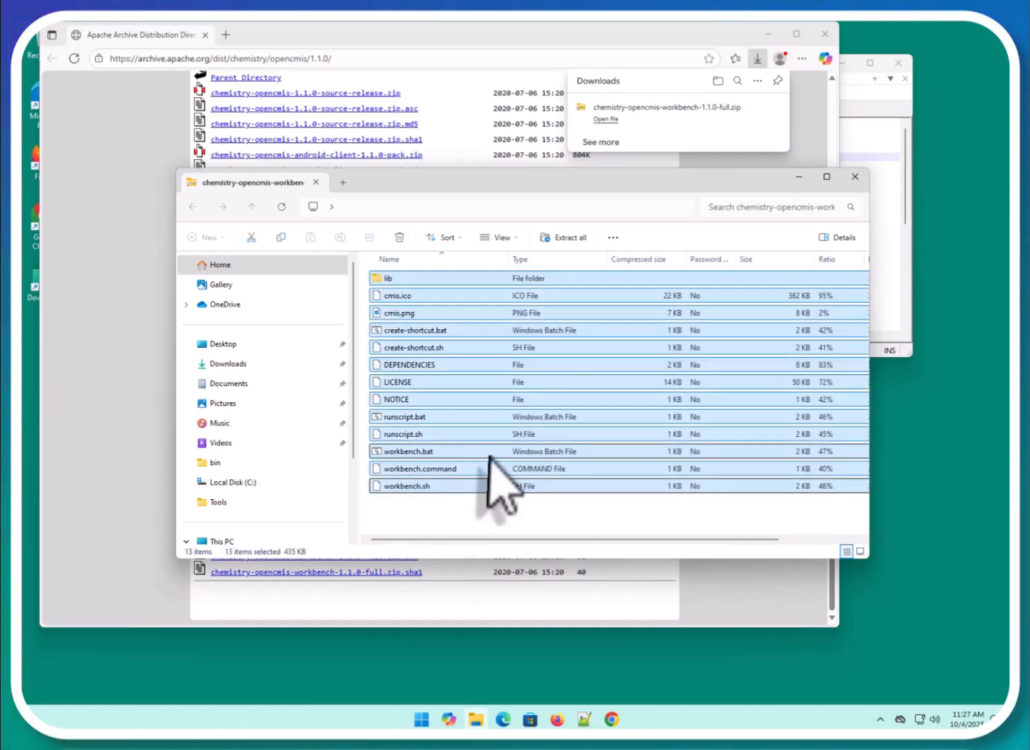
# Create a new folder named cmis-workbench on Local Disk (C:) and open it.
pyautogui.click(239, 484)
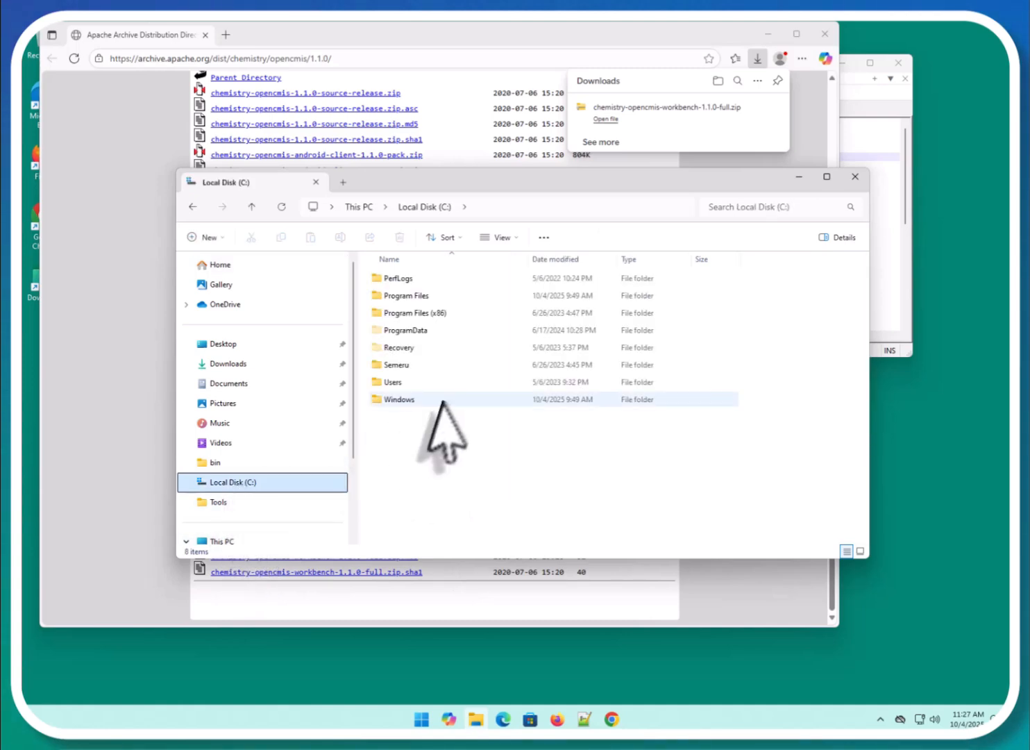
pyautogui.rightClick(434, 463)
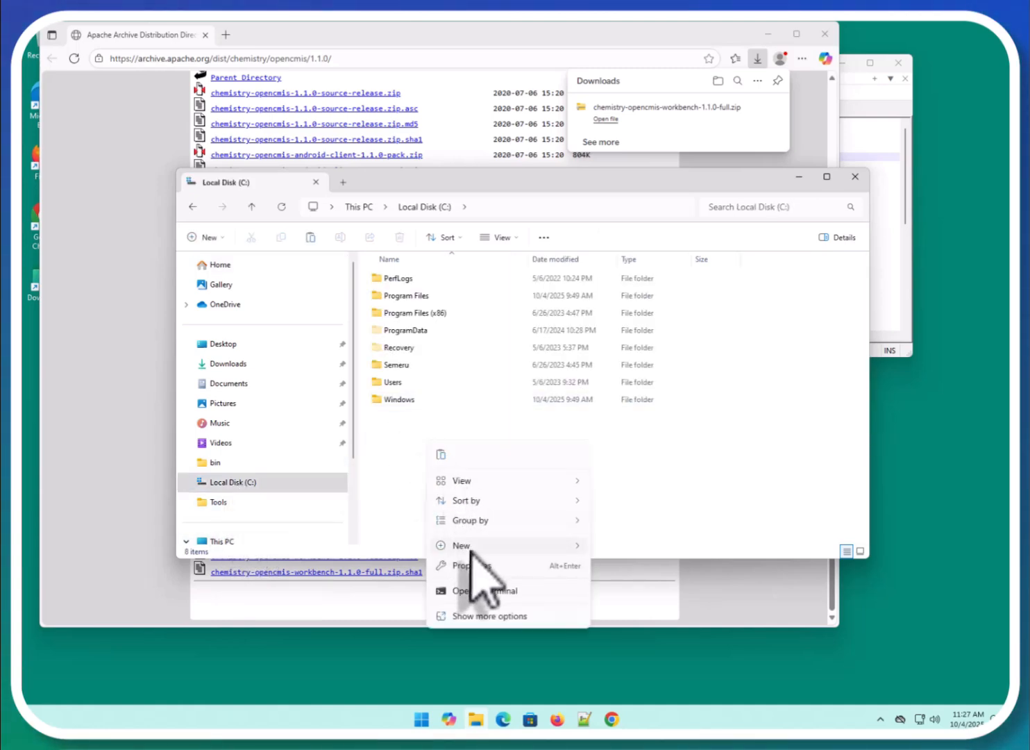
pyautogui.moveTo(482, 546)
pyautogui.click(623, 548)
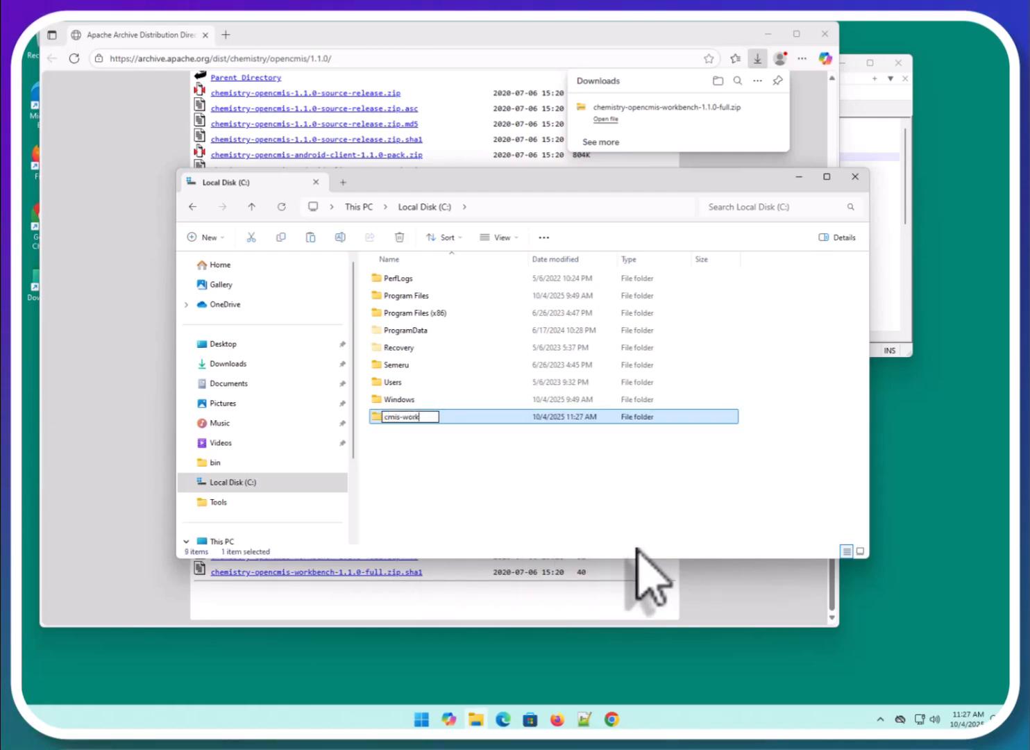
pyautogui.press('Return')
pyautogui.press('Return')
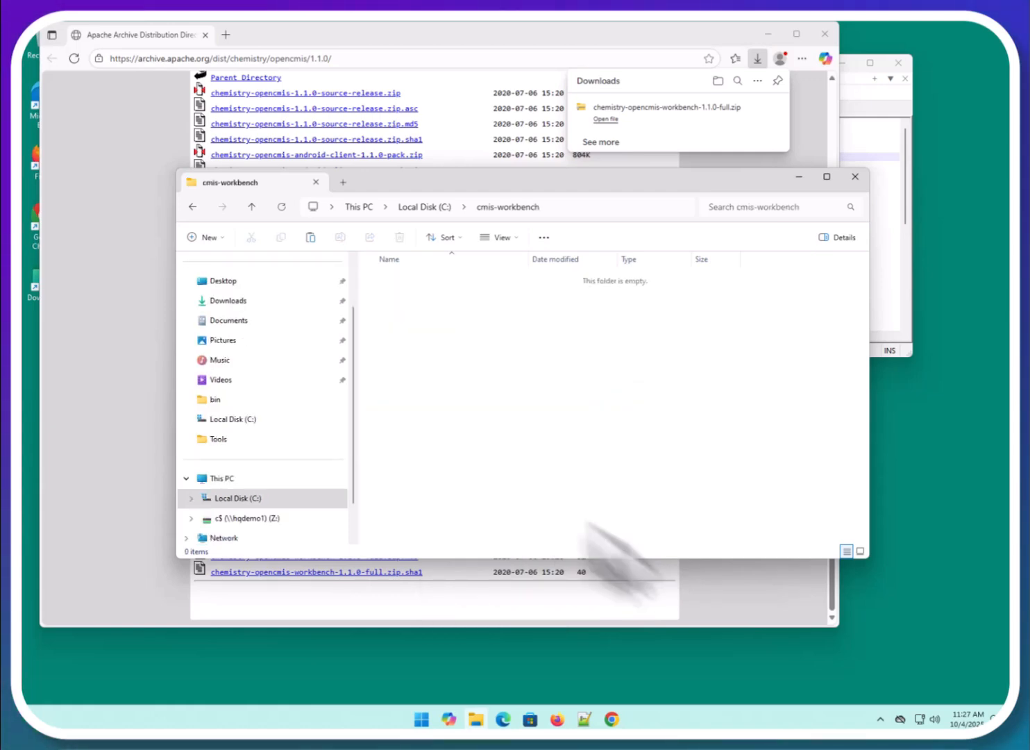
# Paste the copied archive contents into the cmis-workbench folder and clear the selection.
pyautogui.rightClick(465, 331)
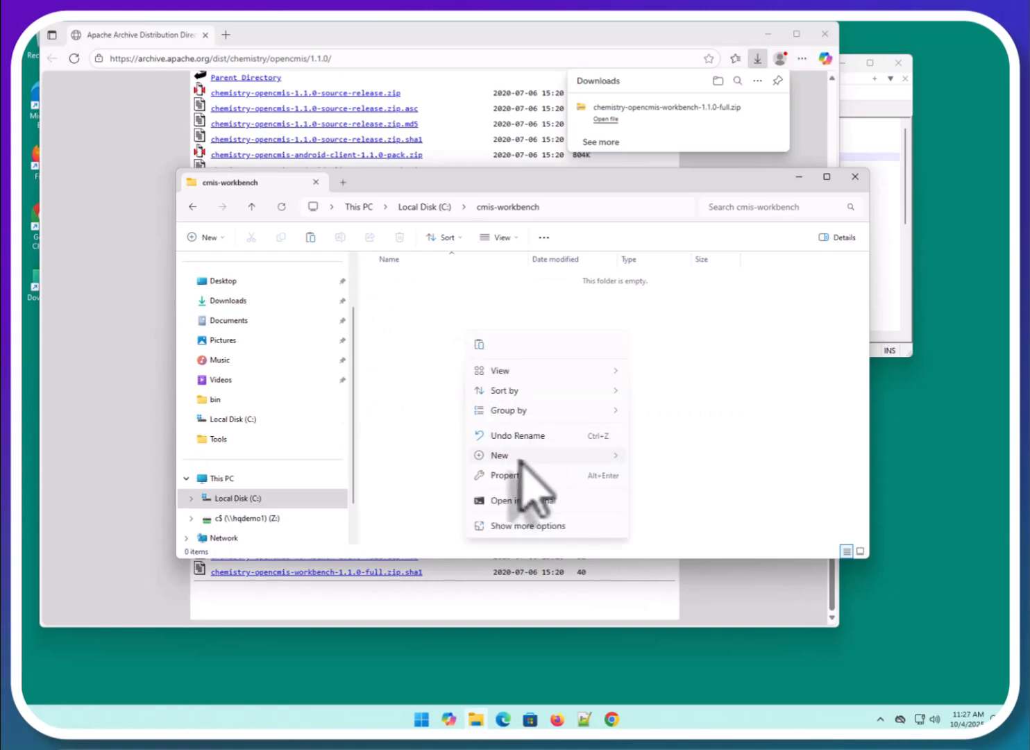
pyautogui.click(480, 343)
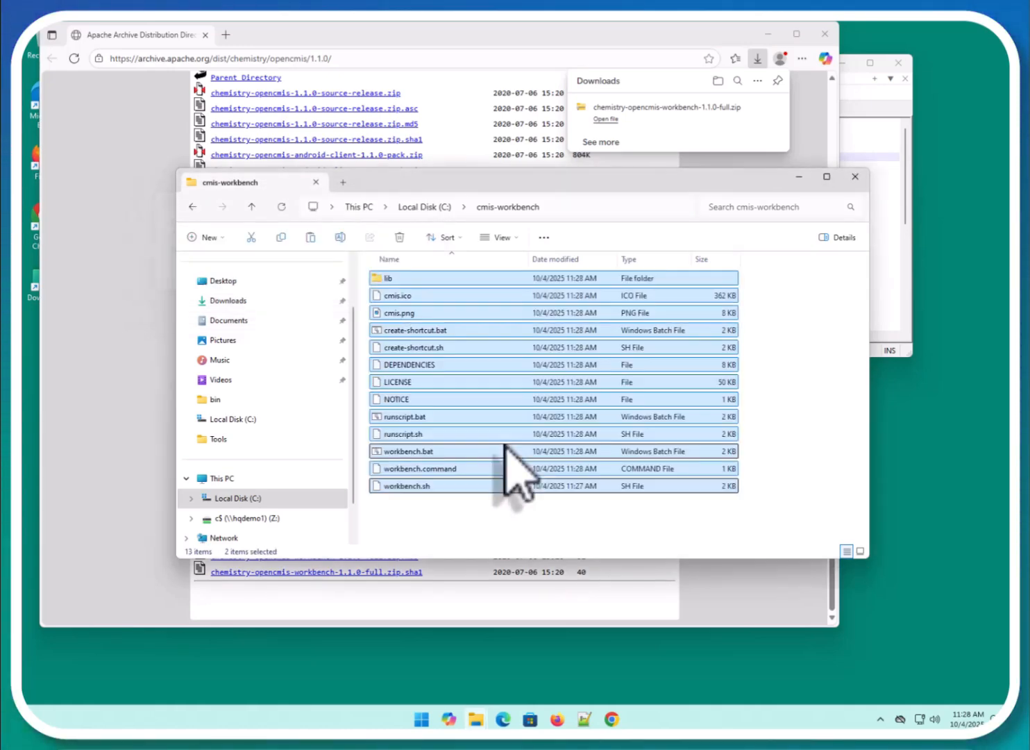
pyautogui.click(464, 523)
# Launch workbench.bat from the cmis-workbench folder and allow it to run despite the unknown publisher.
pyautogui.click(391, 451)
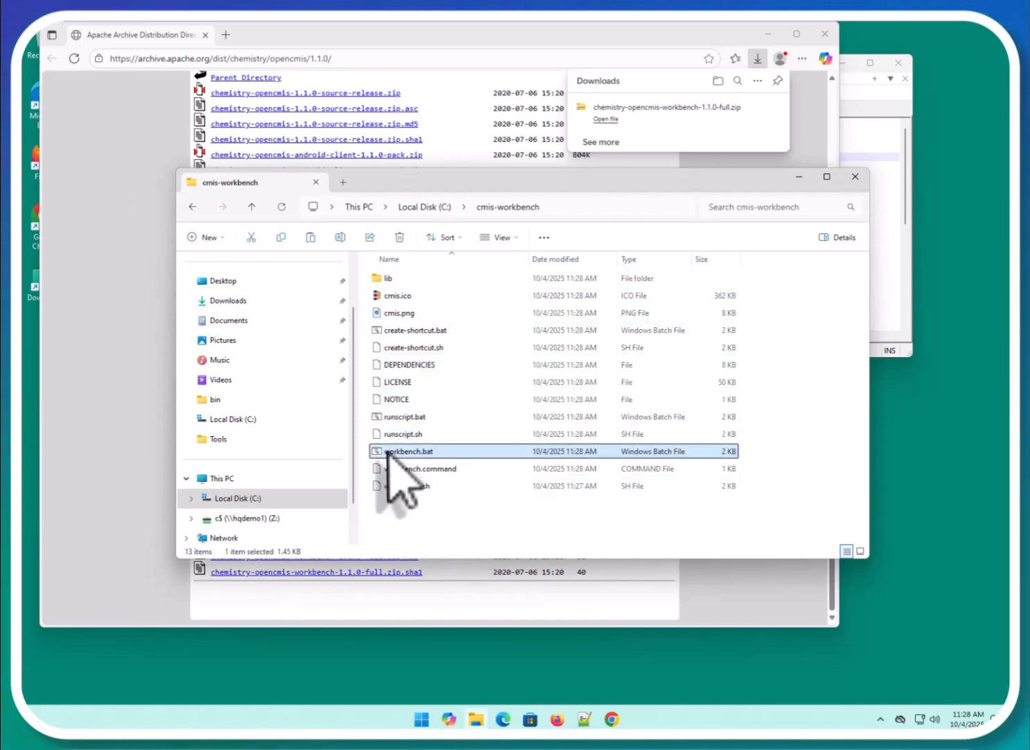
pyautogui.rightClick(391, 453)
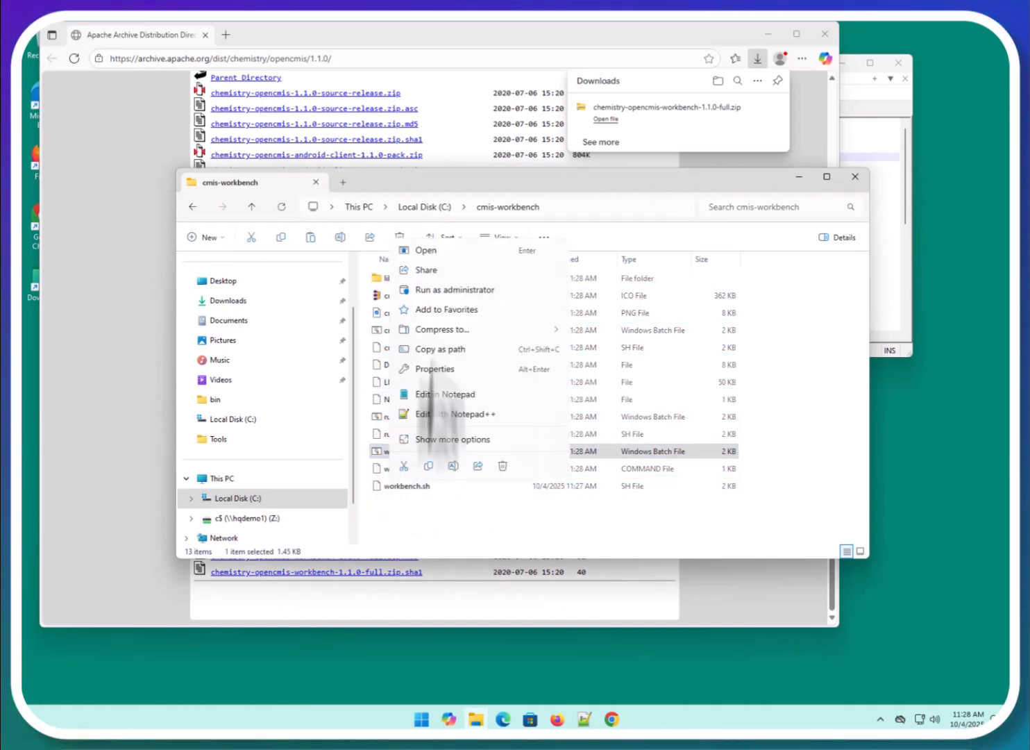
pyautogui.click(421, 248)
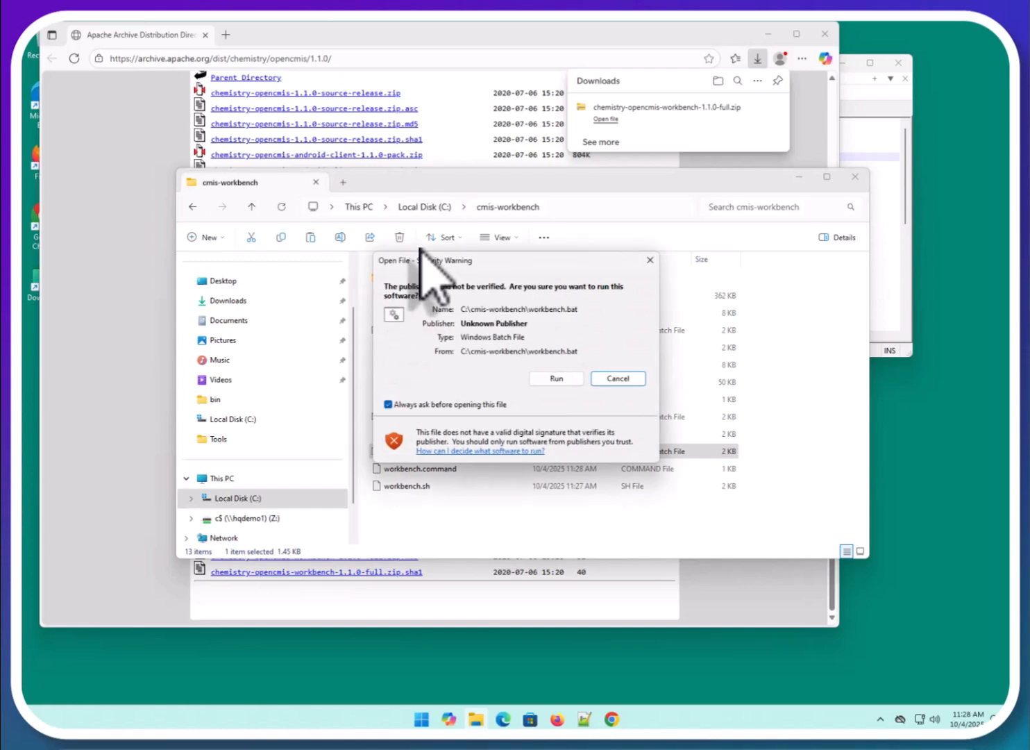
pyautogui.click(557, 378)
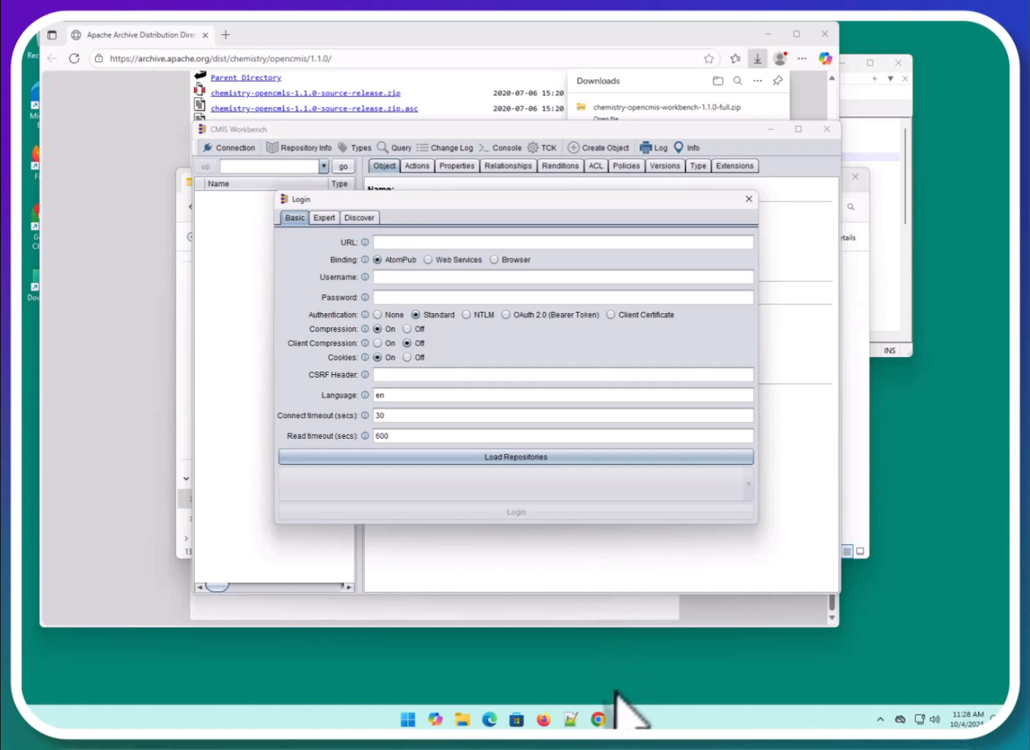
pyautogui.click(571, 720)
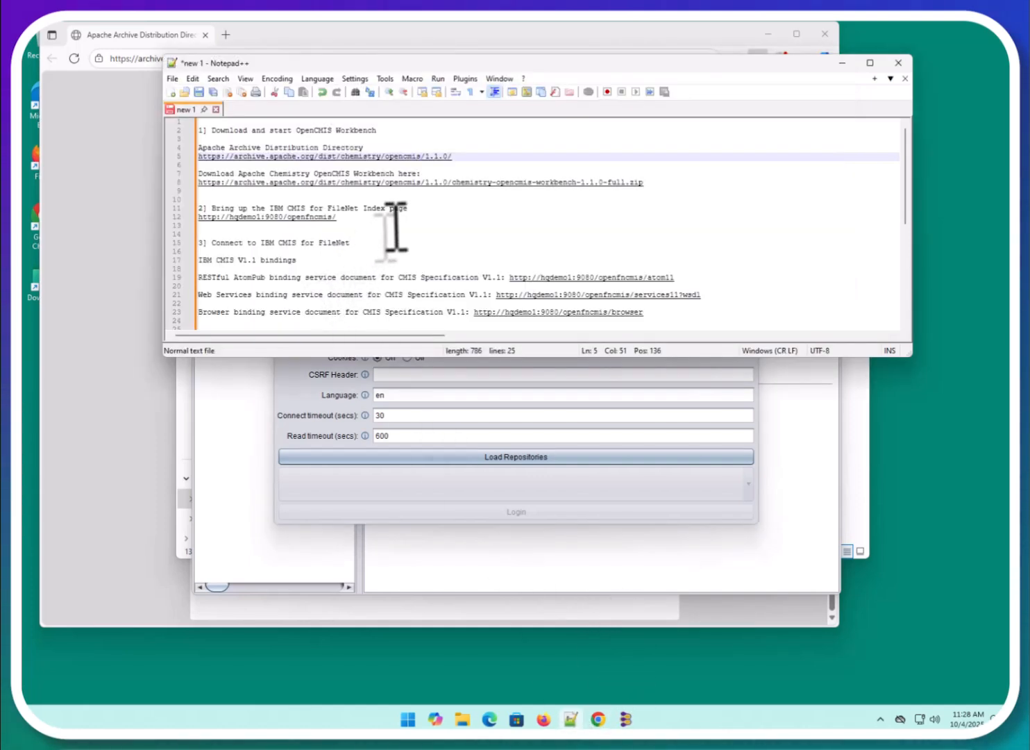
pyautogui.click(371, 217)
pyautogui.hotkey('shift', 'Home')
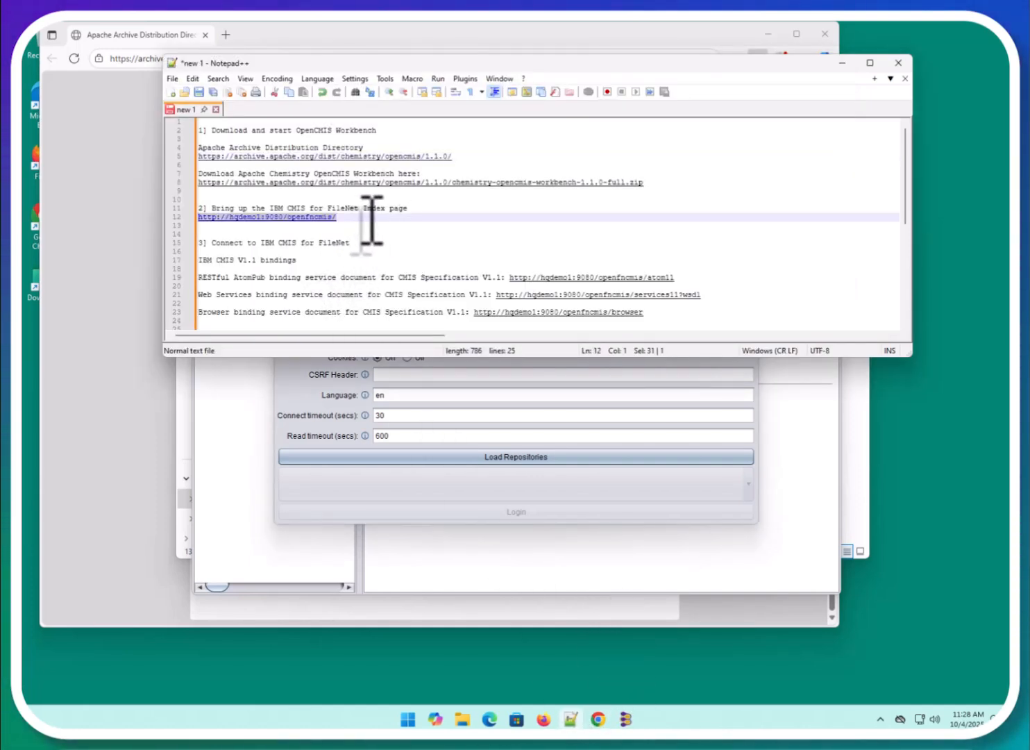
pyautogui.click(301, 217)
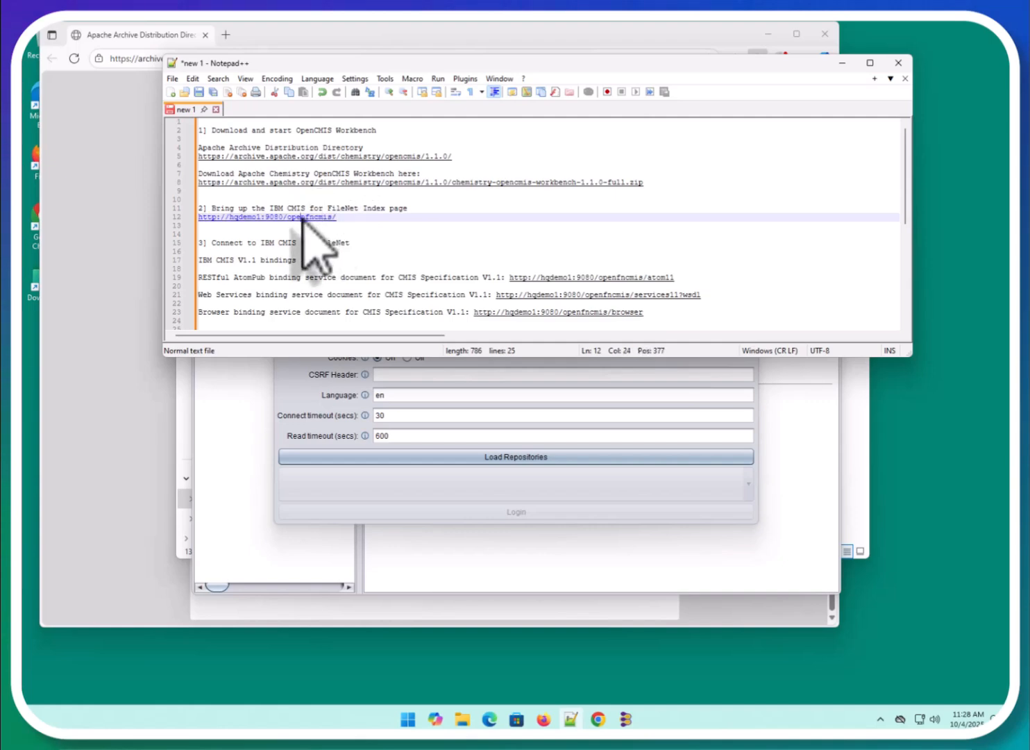
pyautogui.doubleClick(301, 218)
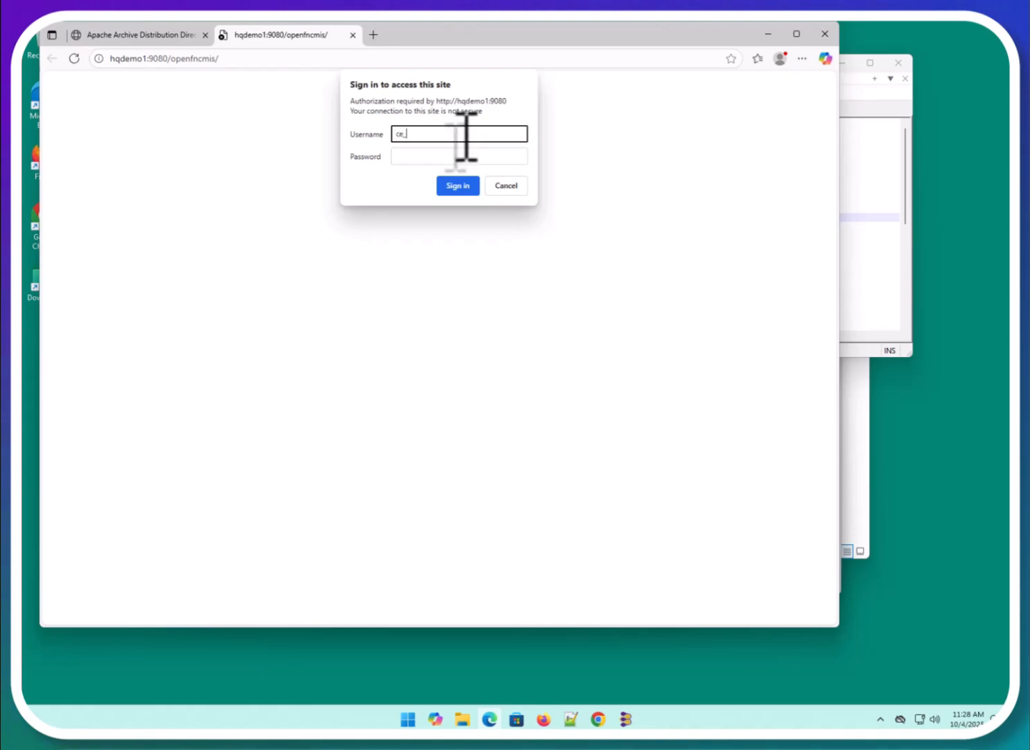
# Sign in to the site as ce_admin with the account password and dismiss the offer to save it.
pyautogui.press('Tab')
pyautogui.write('*')
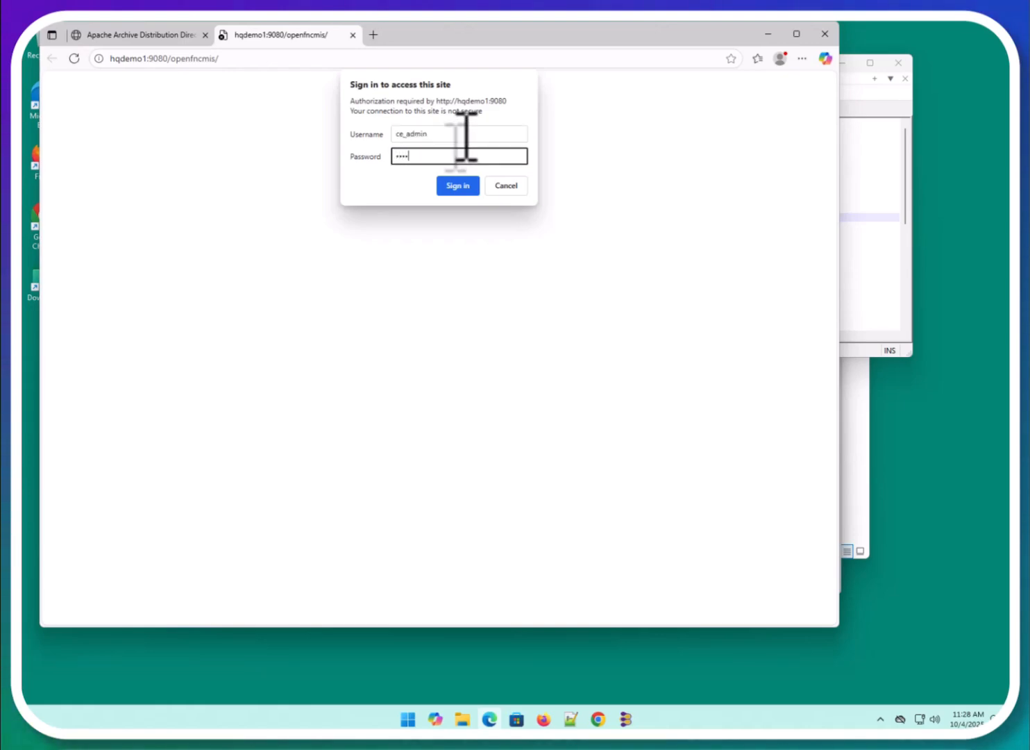
pyautogui.press('Return')
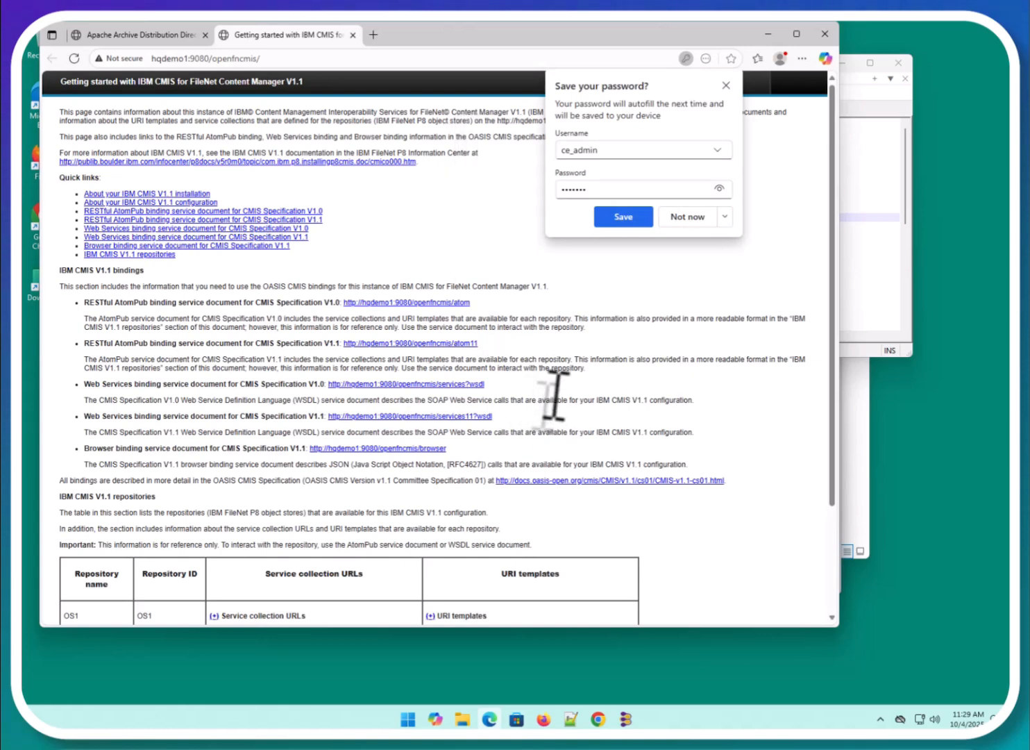
pyautogui.click(727, 85)
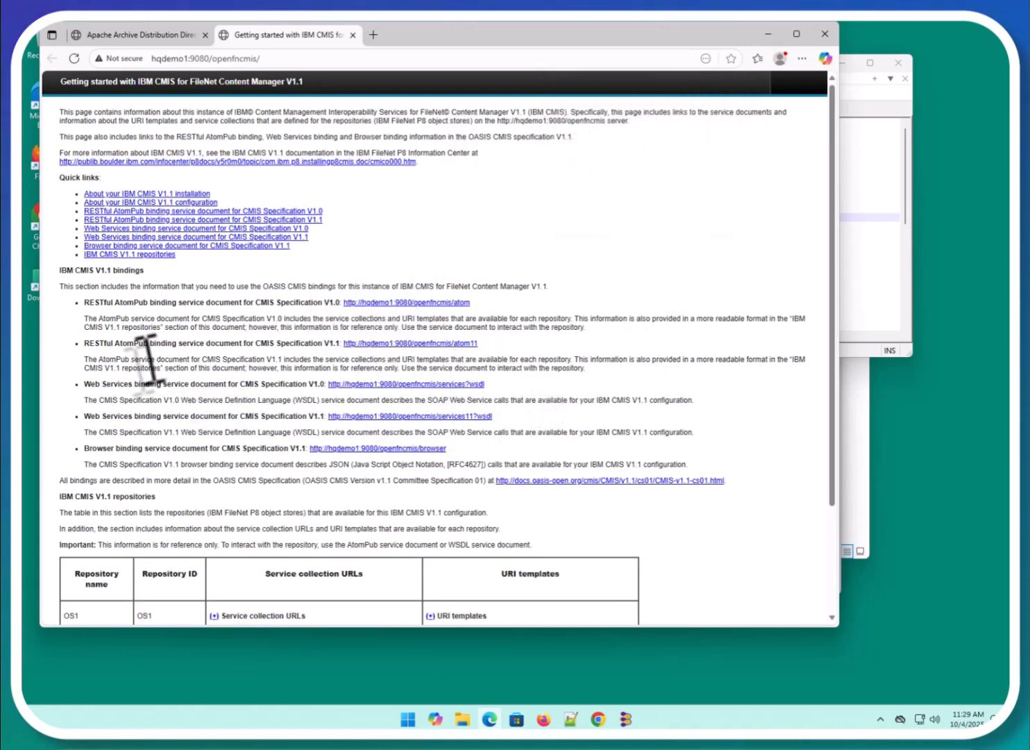
# Review the IBM CMIS V1.1 bindings and the repositories table on the index page.
pyautogui.doubleClick(139, 272)
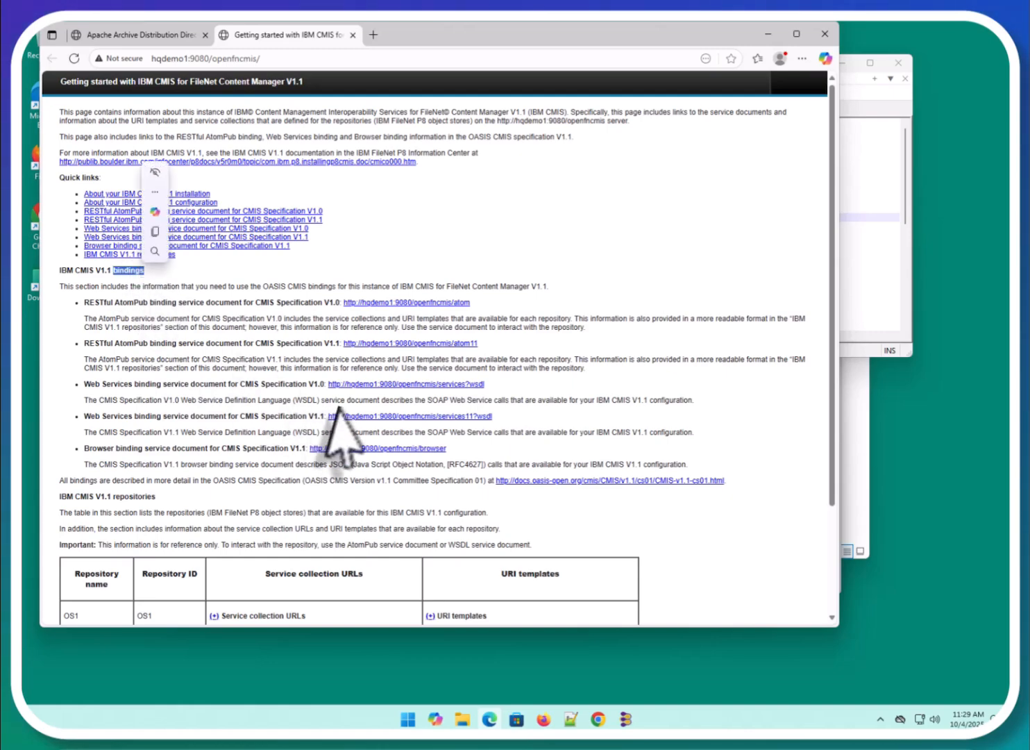
pyautogui.scroll(-2, 392, 414)
pyautogui.scroll(-1, 399, 407)
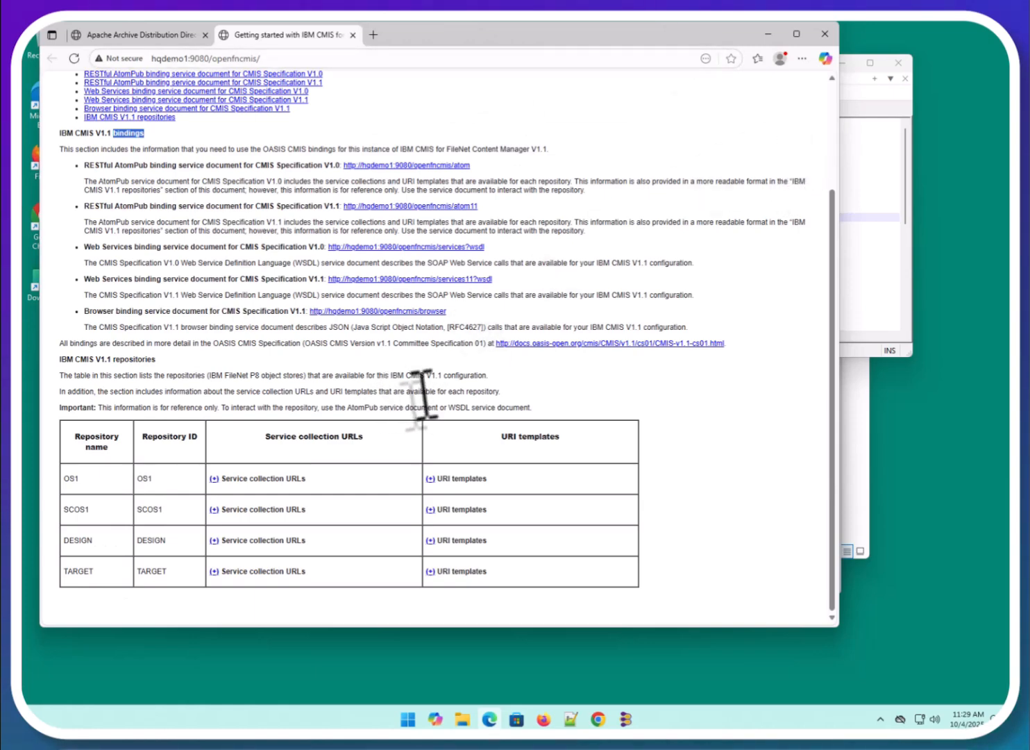
# Return to the Notepad++ notes and review the AtomPub, Web Services and Browser binding URLs for CMIS V1.1.
pyautogui.click(861, 305)
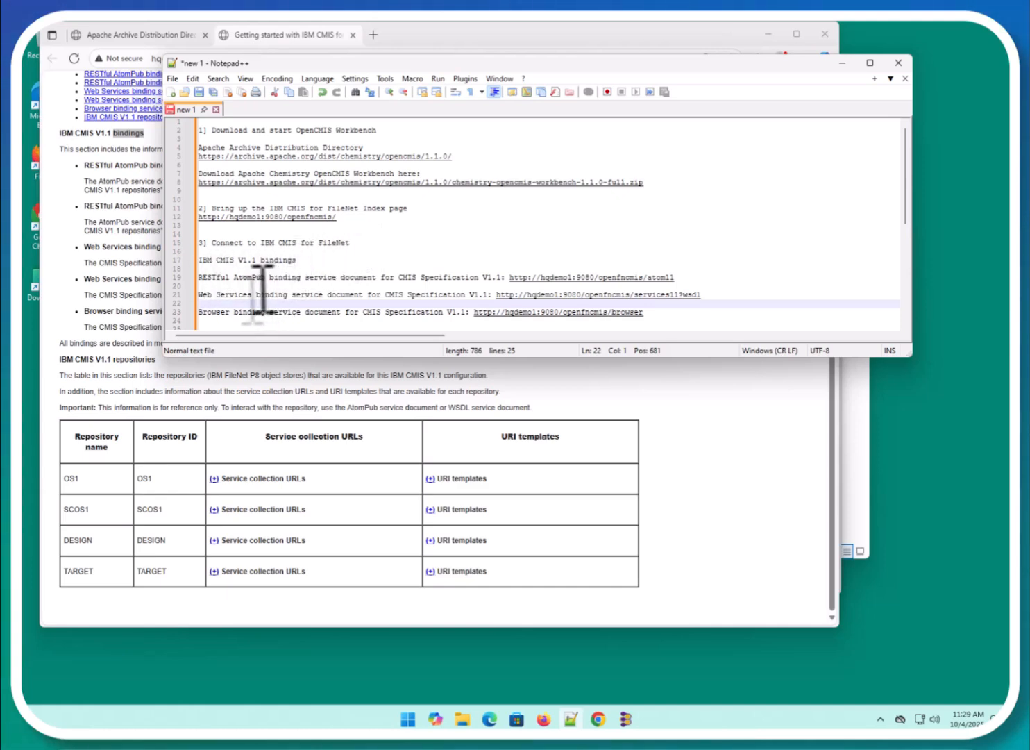
pyautogui.doubleClick(231, 295)
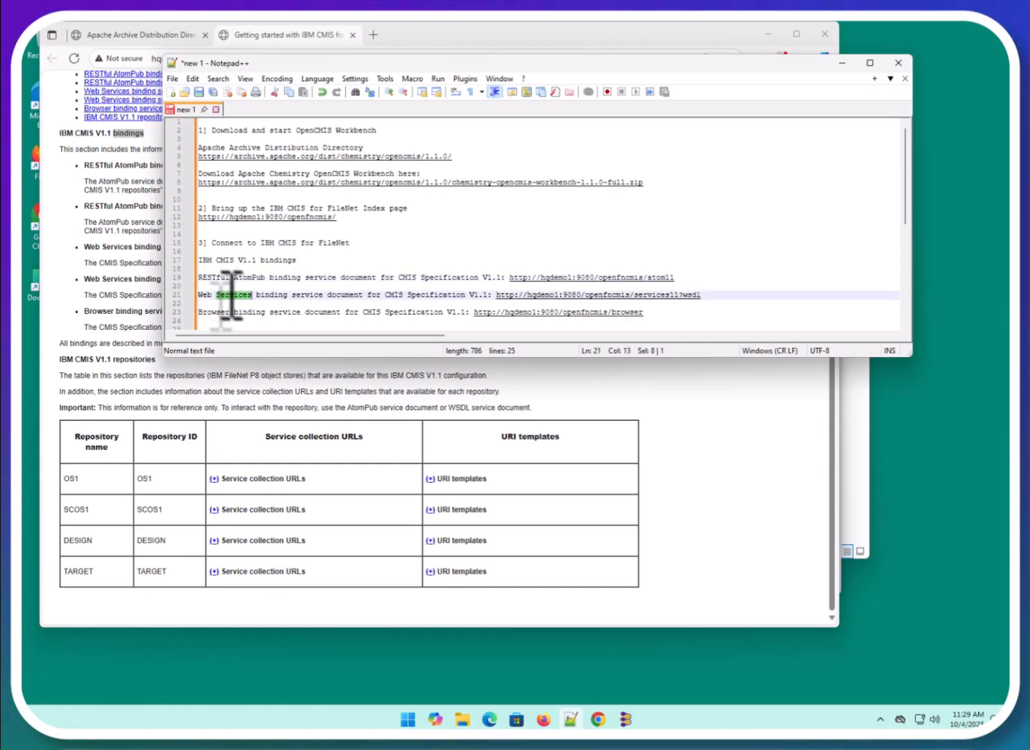
pyautogui.click(208, 312)
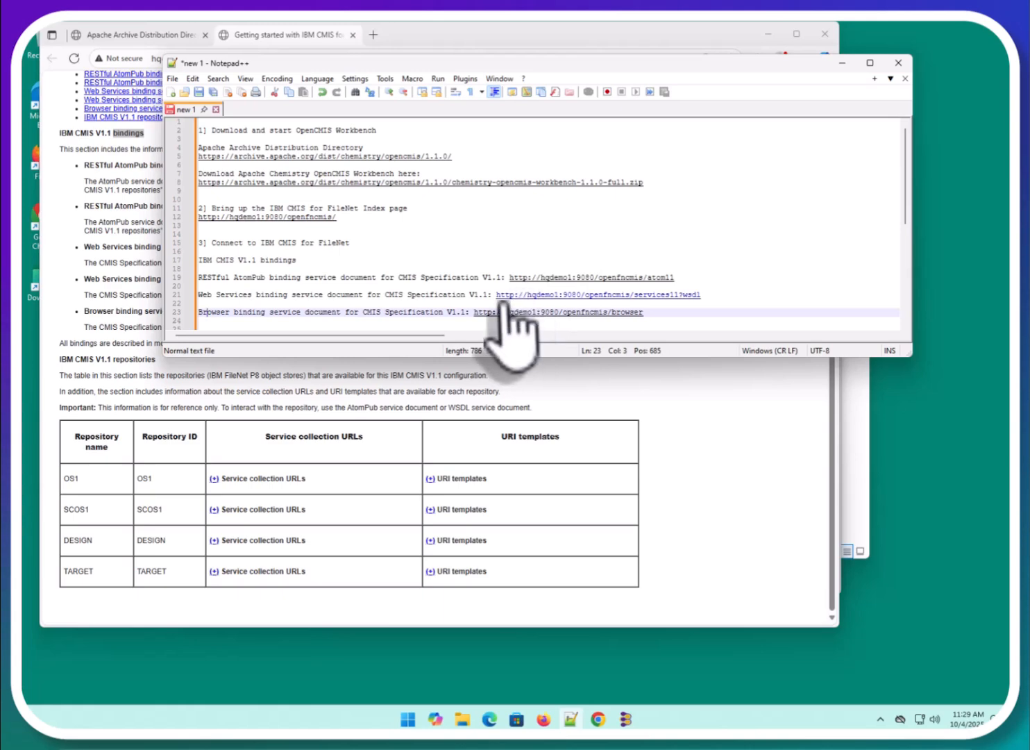
pyautogui.click(498, 277)
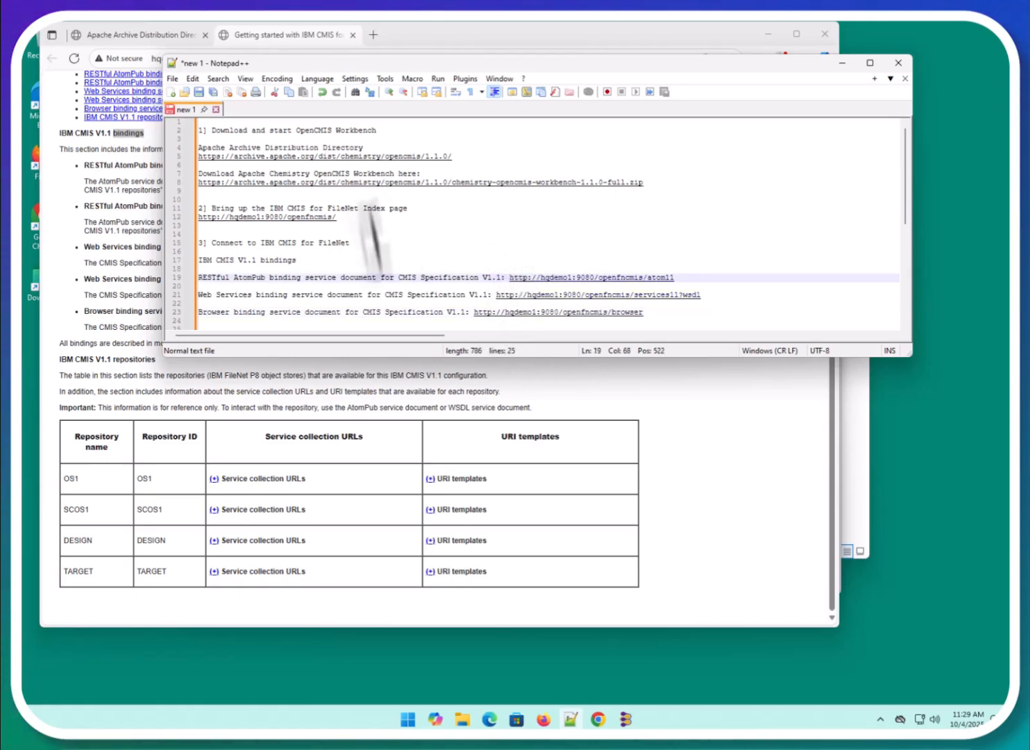
pyautogui.click(736, 462)
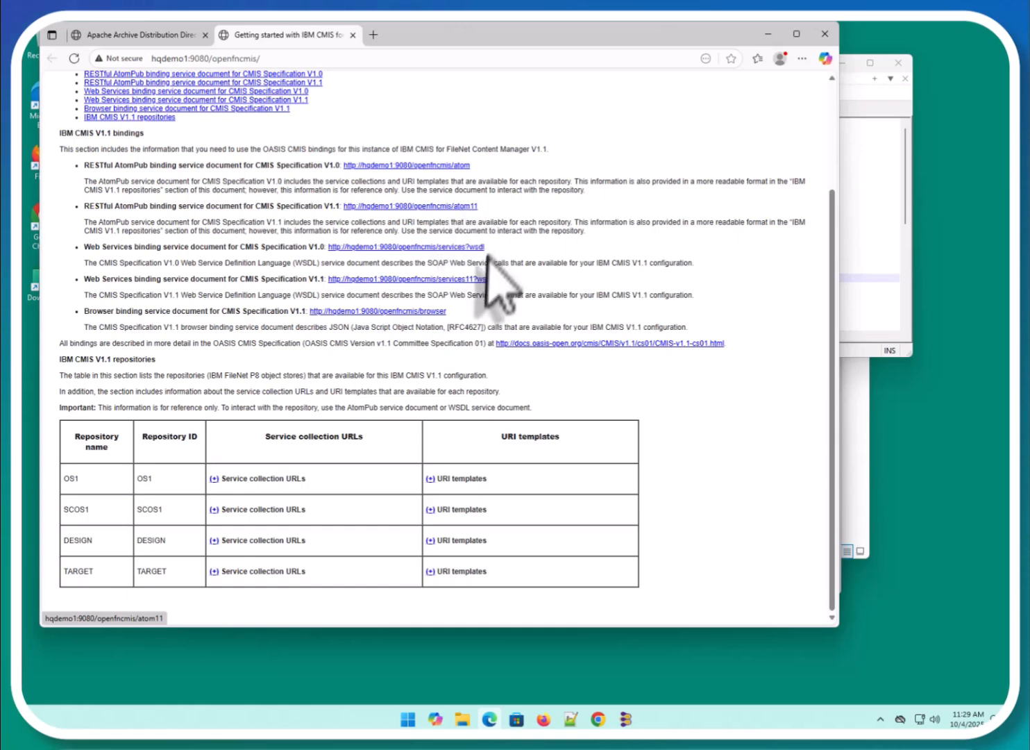
pyautogui.click(852, 297)
pyautogui.click(702, 277)
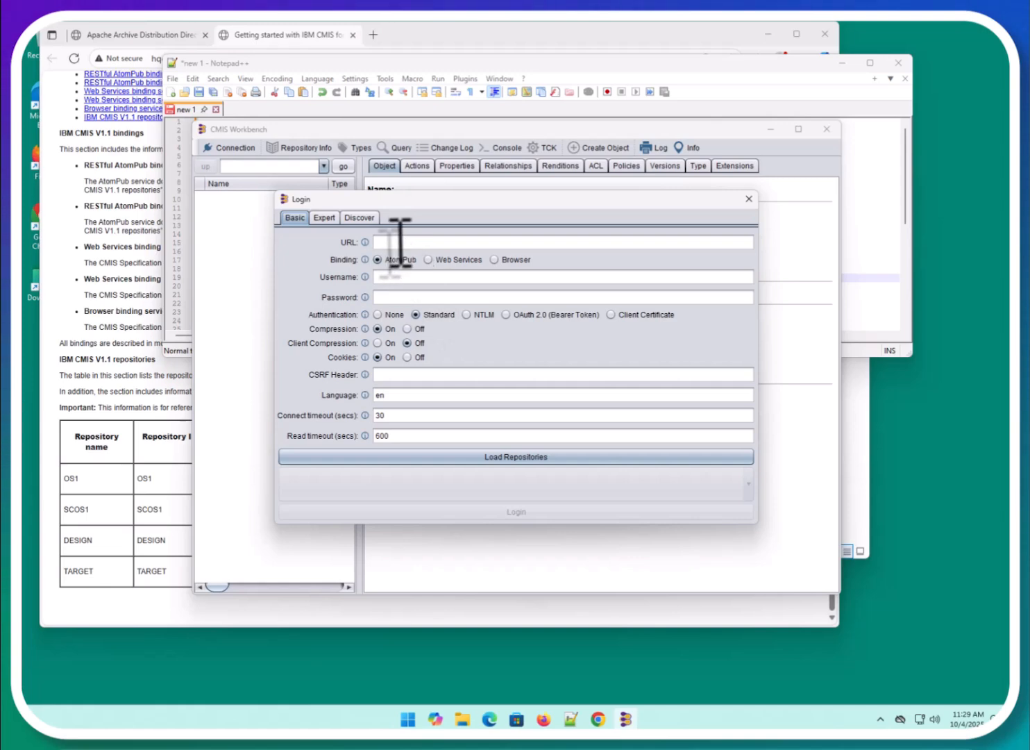
pyautogui.click(409, 243)
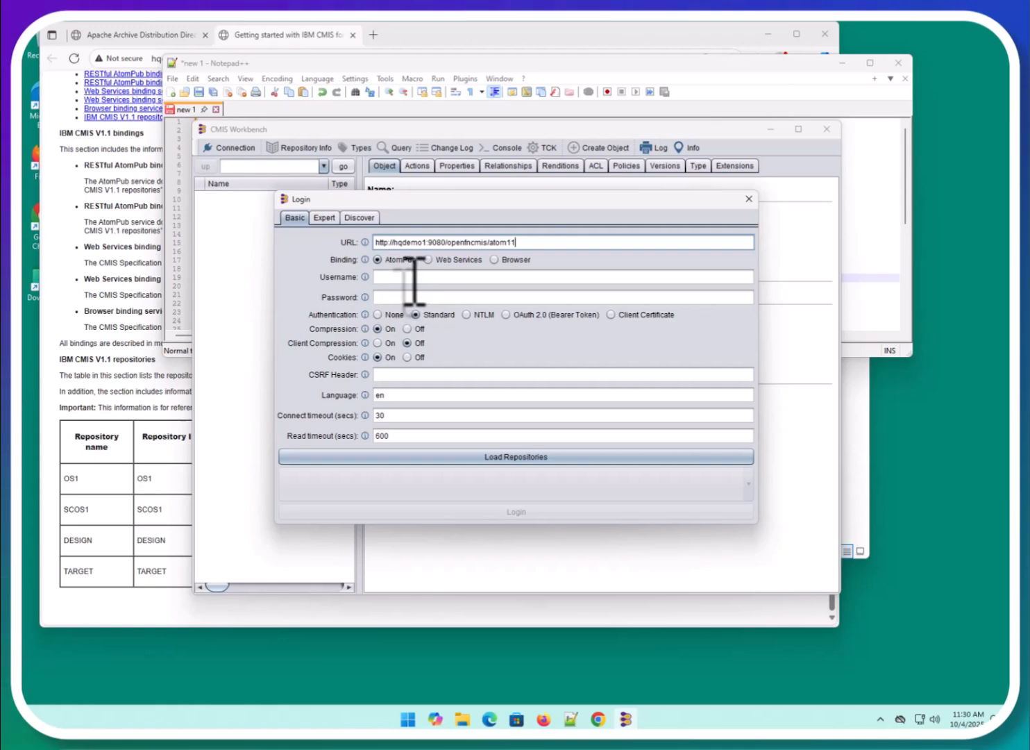
# Enter the username ce_admin and the account password, and load the repositories over the AtomPub binding.
pyautogui.click(414, 280)
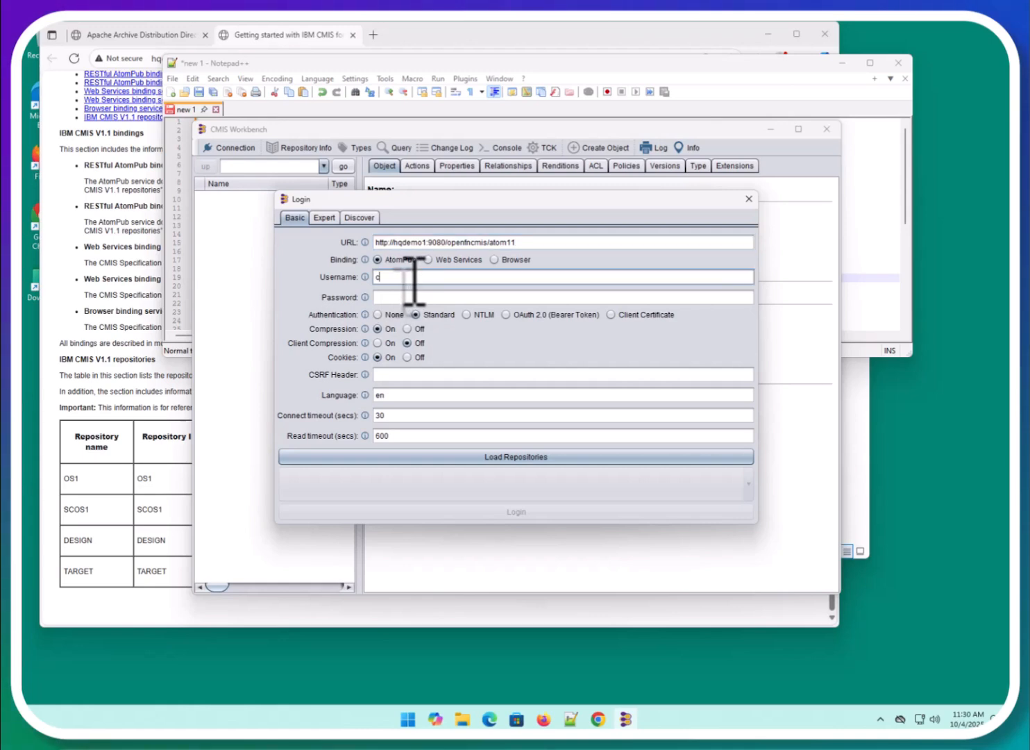
pyautogui.press('Tab')
pyautogui.write('*')
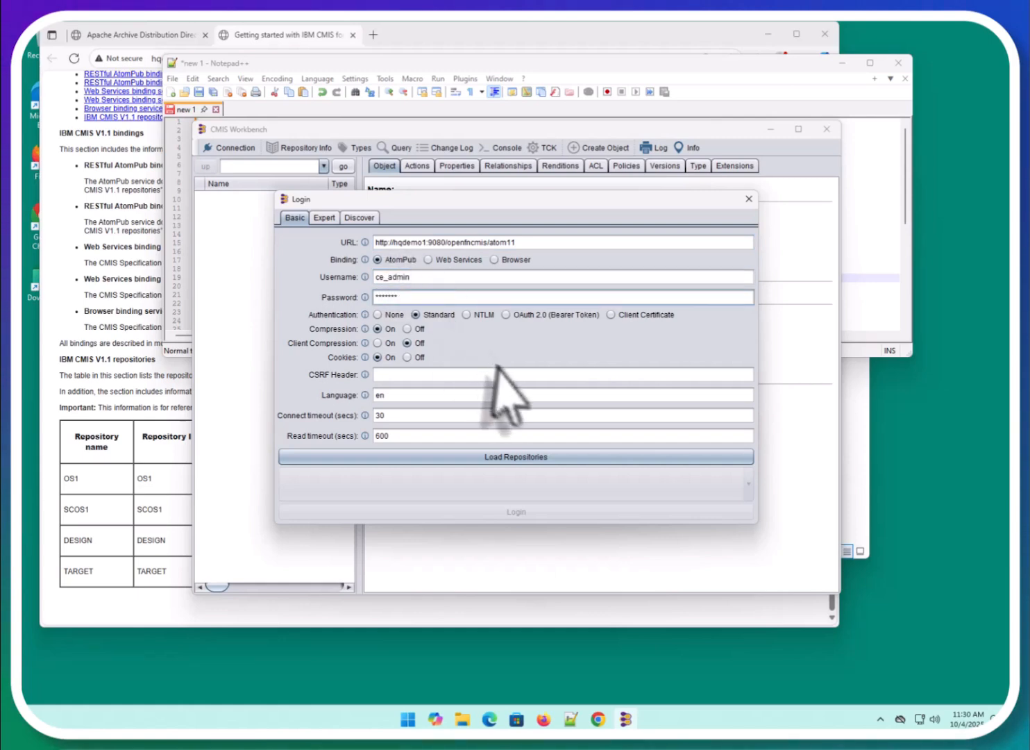
pyautogui.click(498, 458)
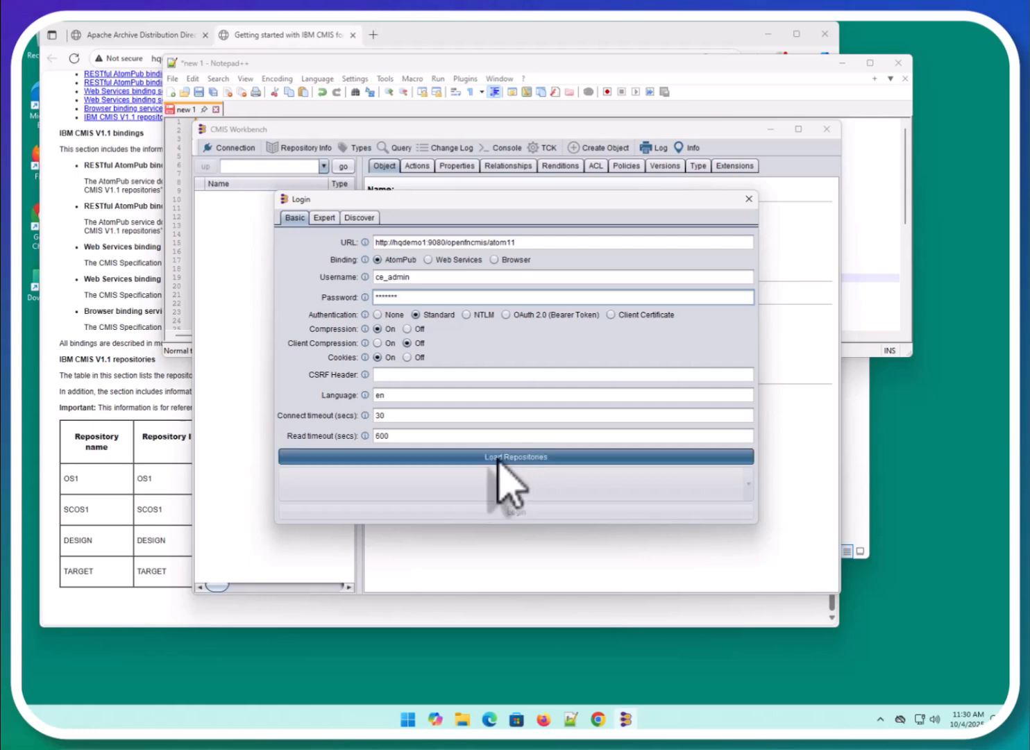
# Log in to the DESIGN repository and open its IBM Case Manager folder.
pyautogui.click(749, 484)
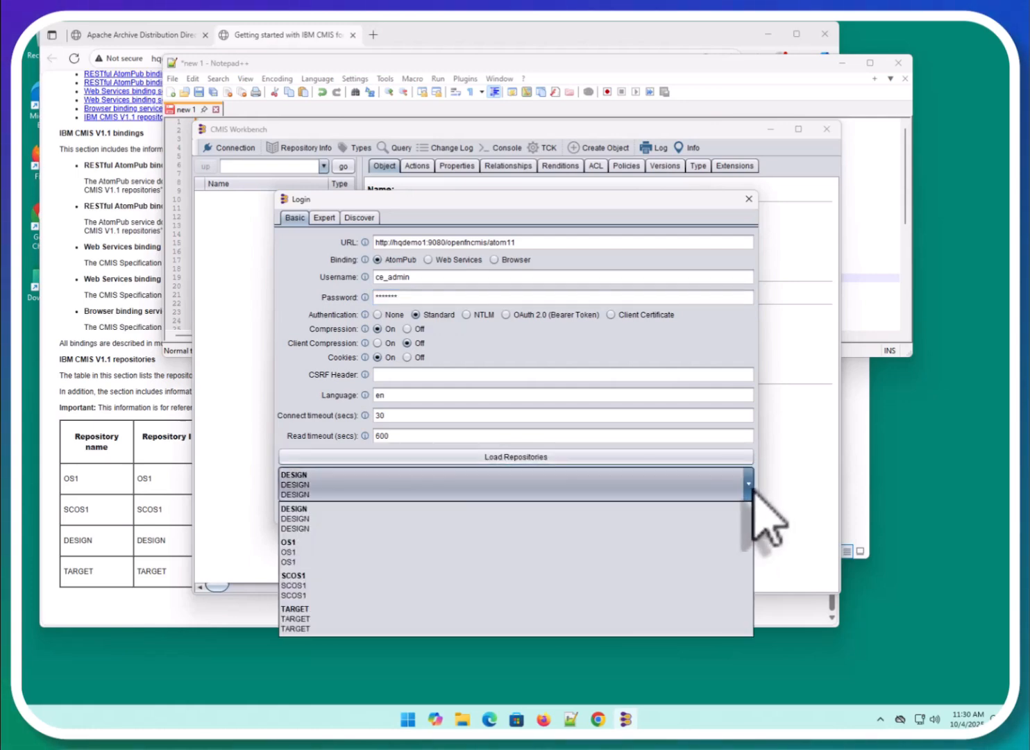
pyautogui.click(308, 518)
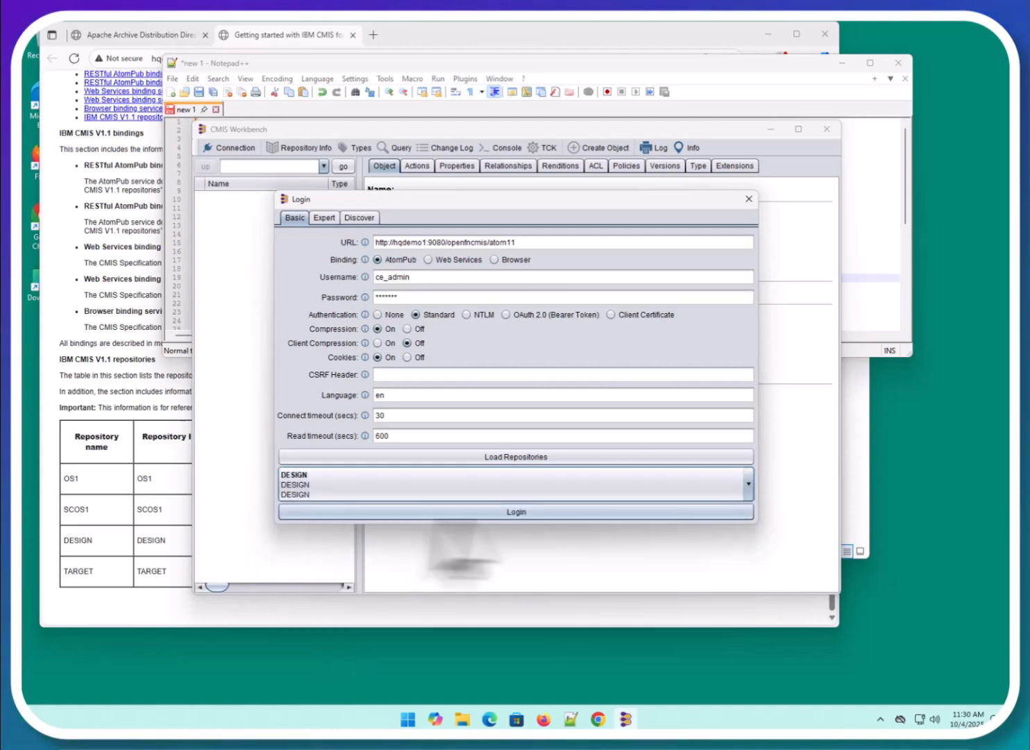
pyautogui.click(523, 511)
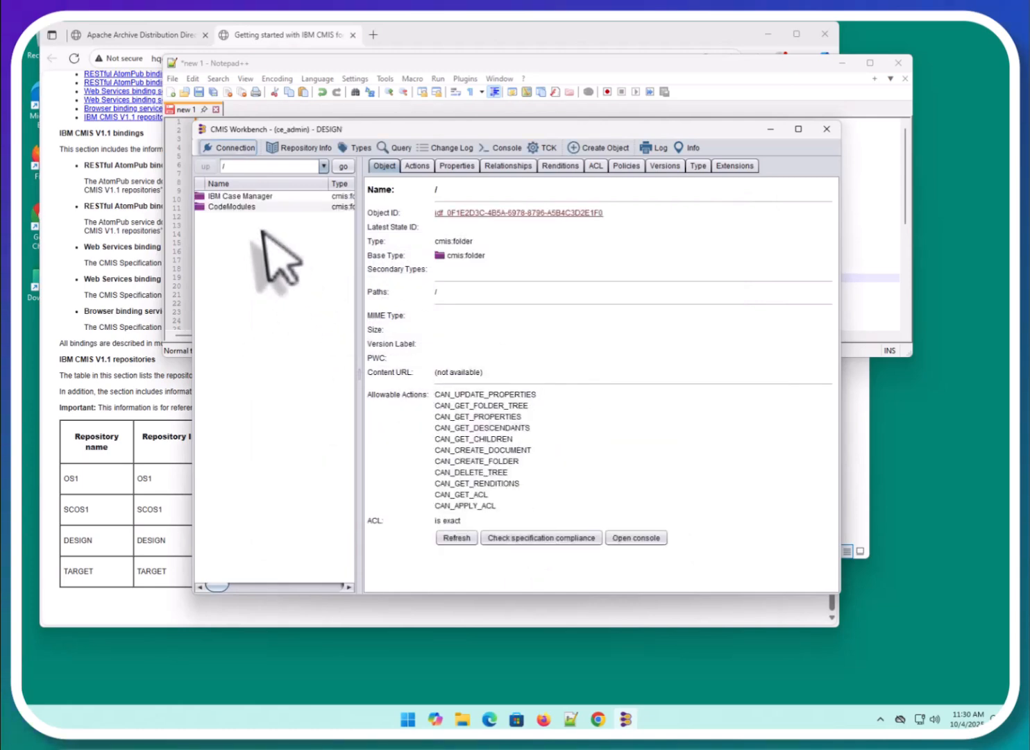
pyautogui.doubleClick(236, 196)
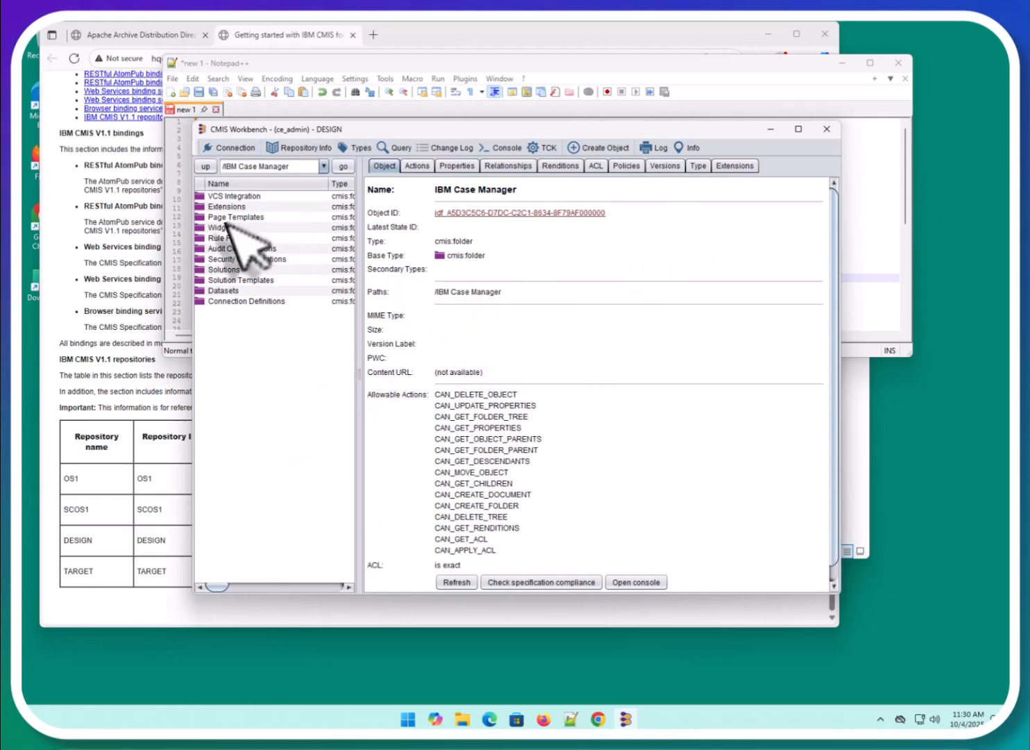
pyautogui.click(233, 148)
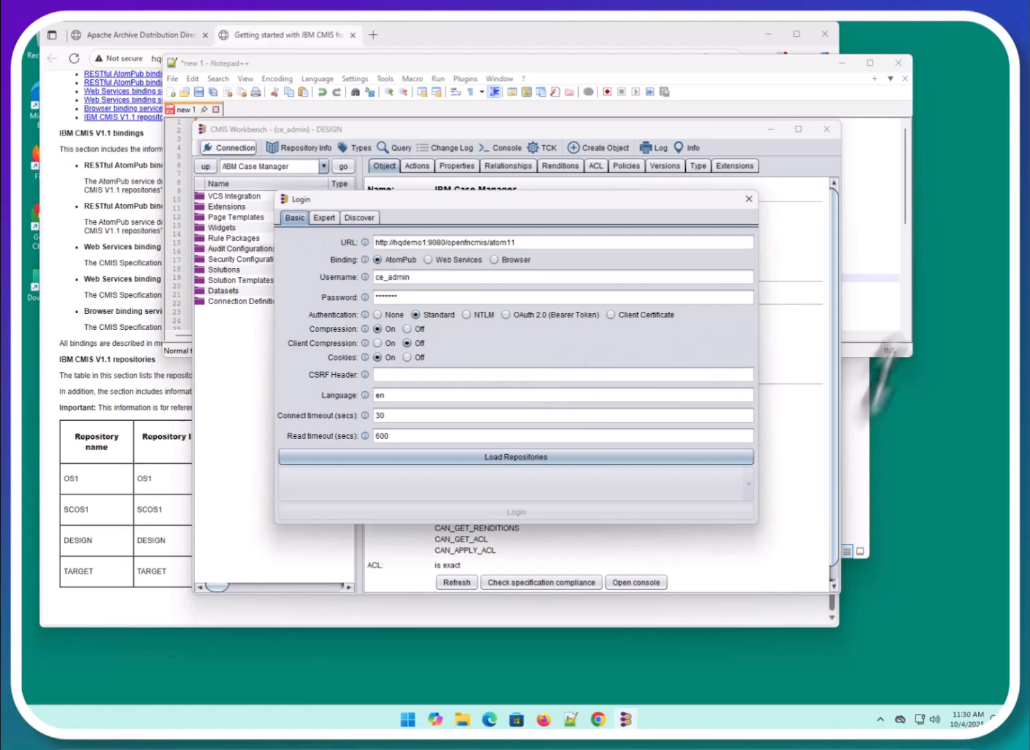
pyautogui.click(884, 297)
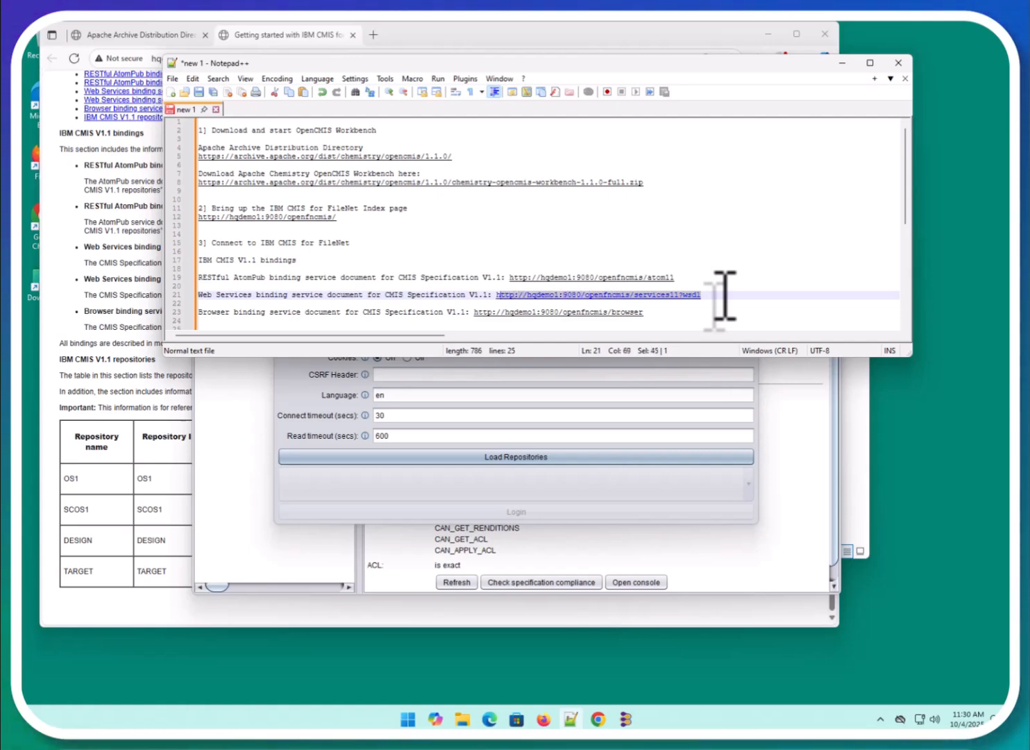
pyautogui.click(320, 497)
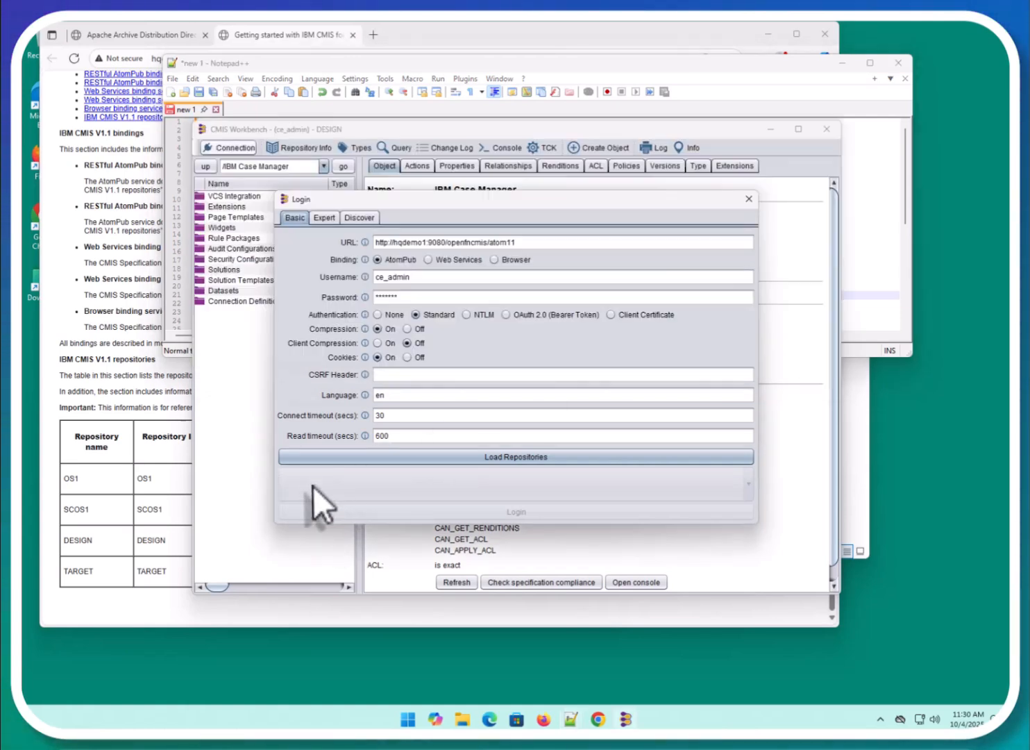
pyautogui.click(542, 241)
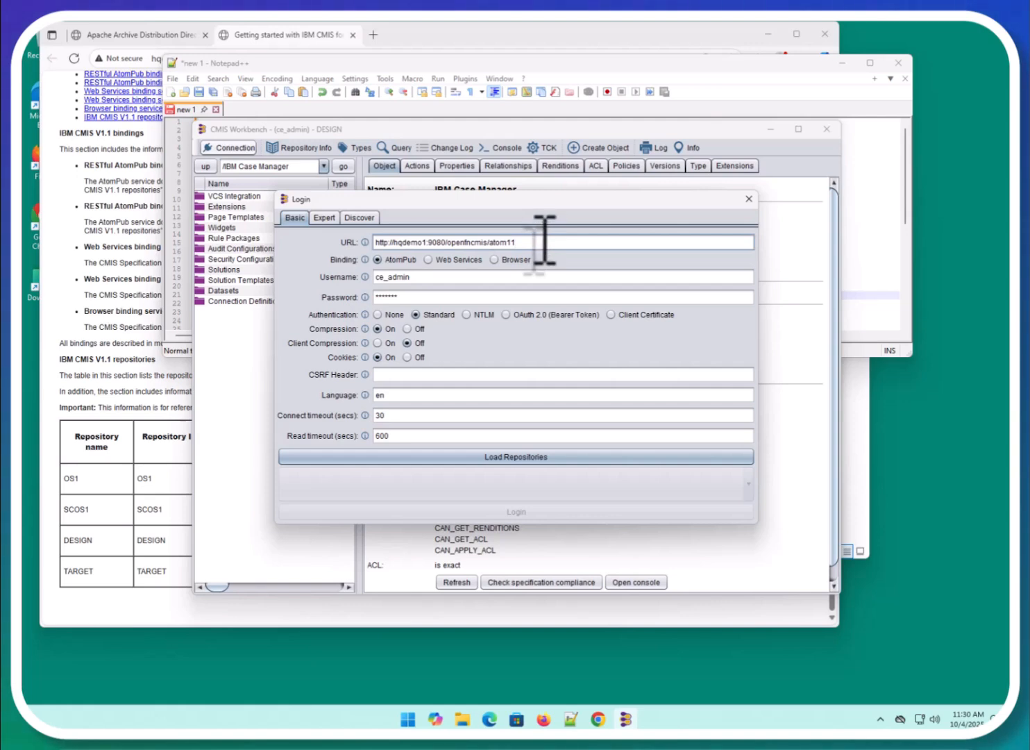
pyautogui.hotkey('ctrl', 'a')
pyautogui.write('http://hqdemo1:9080/openfncmis/services11?wsdl')
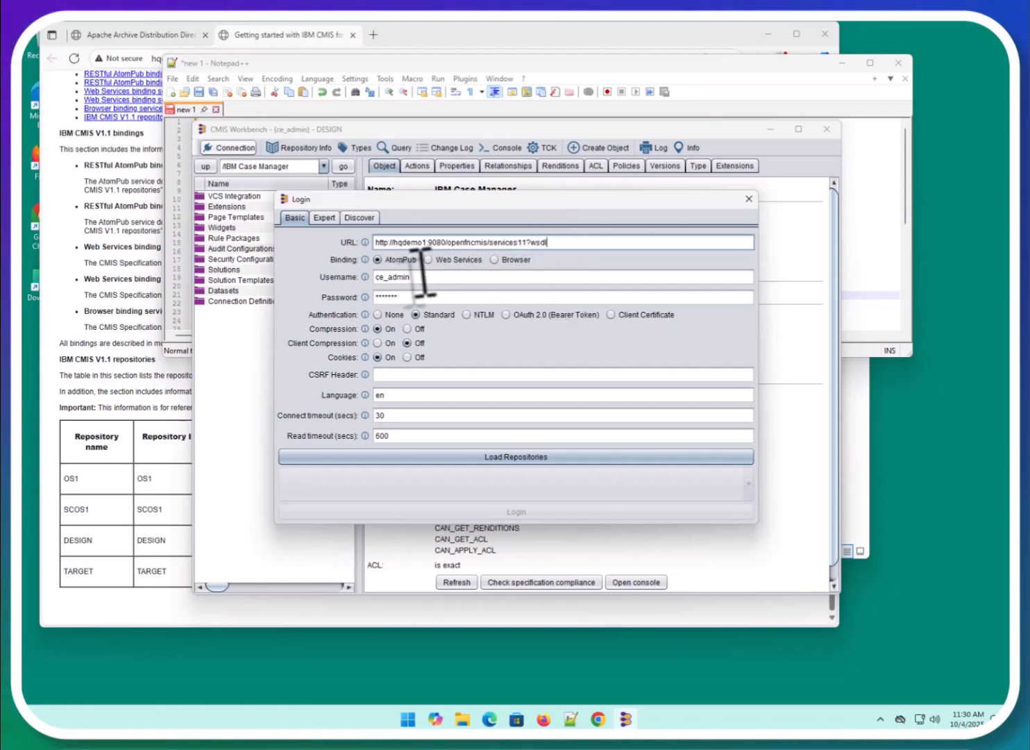
# Load the repositories over the Web Services binding and log in to the TARGET repository.
pyautogui.click(428, 261)
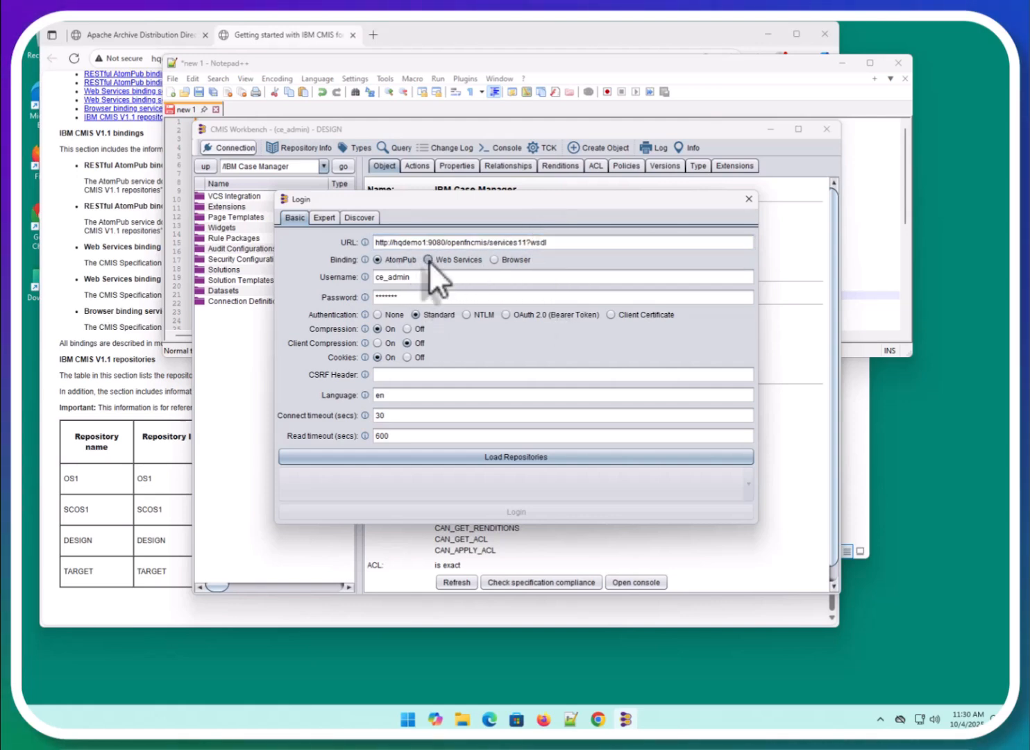
pyautogui.click(523, 457)
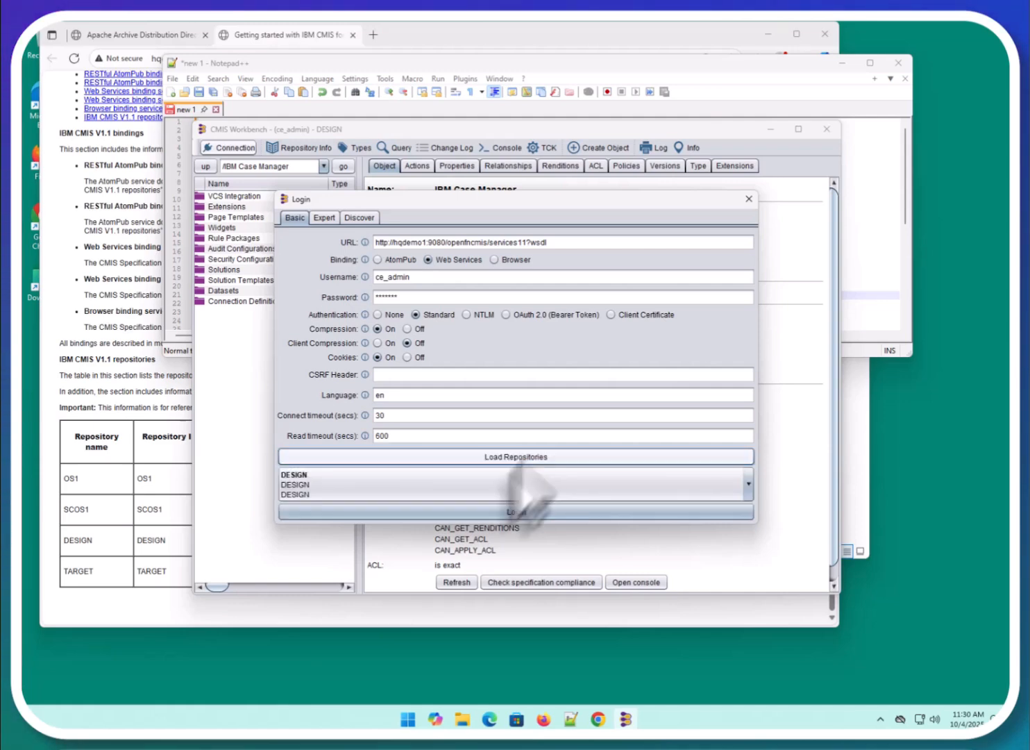
pyautogui.click(748, 484)
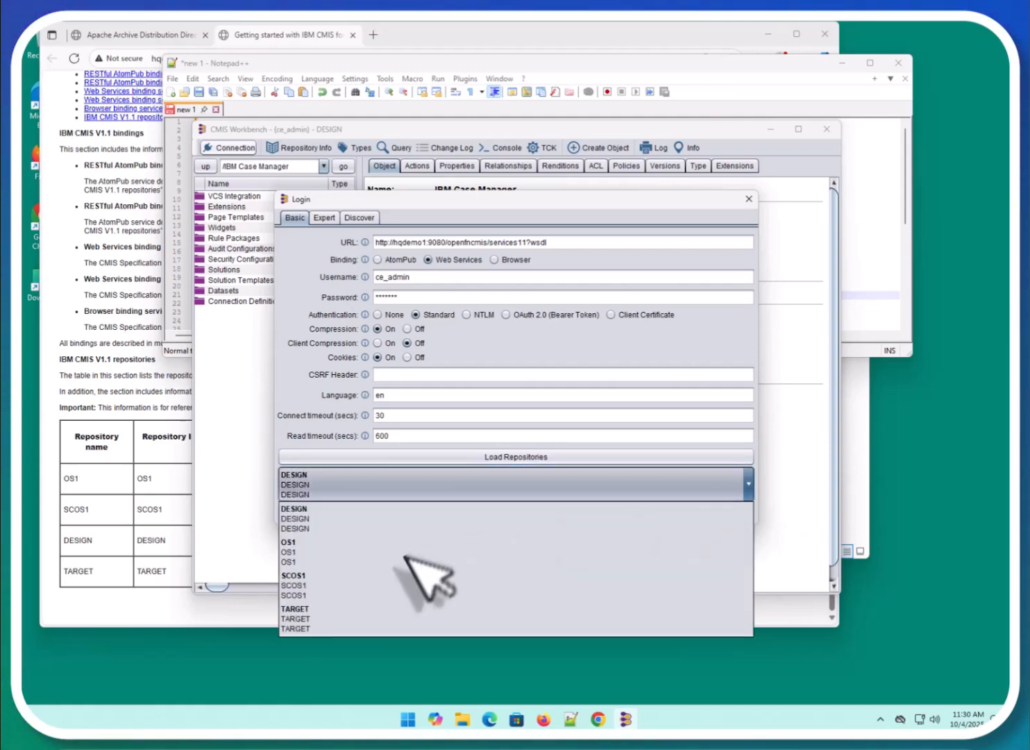
pyautogui.click(298, 617)
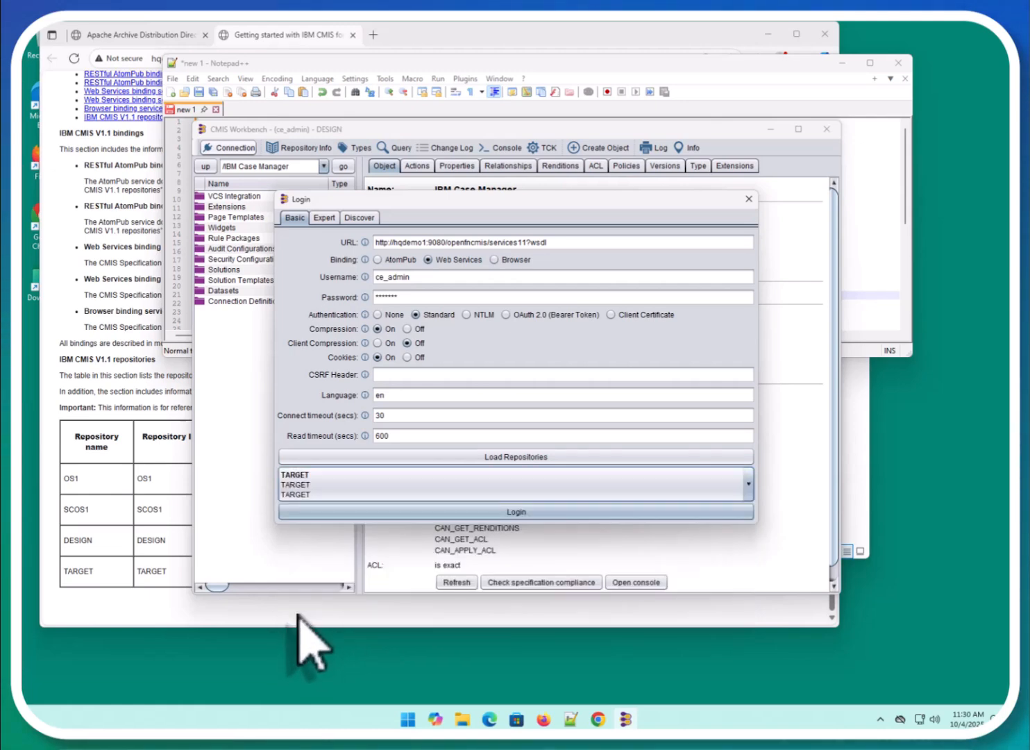
pyautogui.click(499, 512)
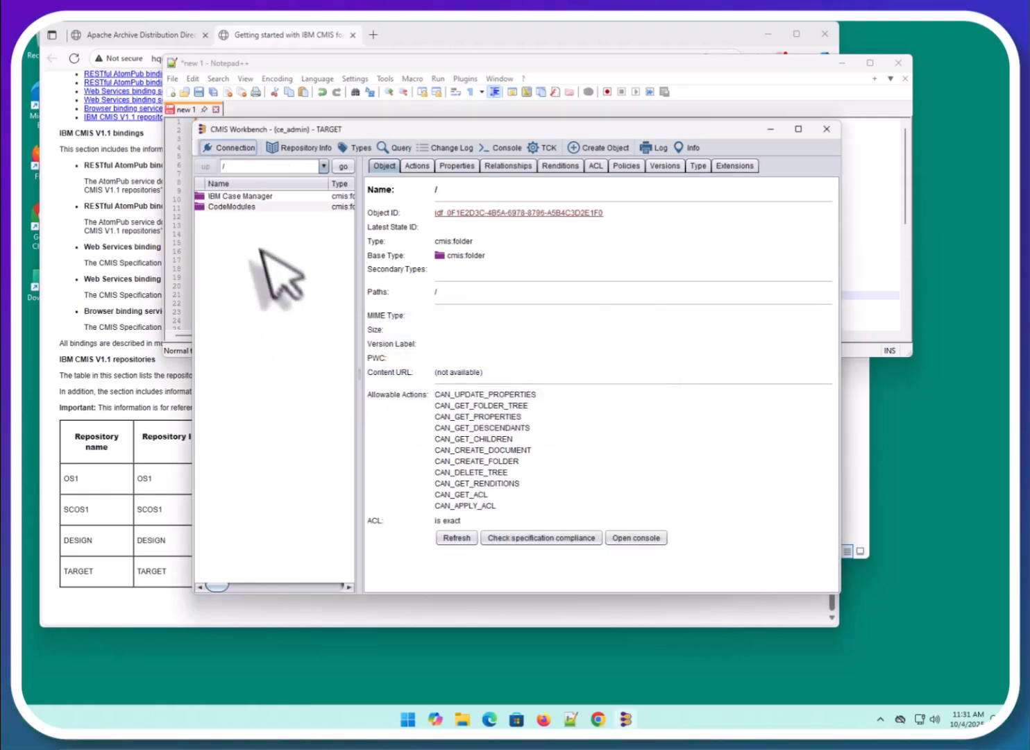
pyautogui.click(880, 306)
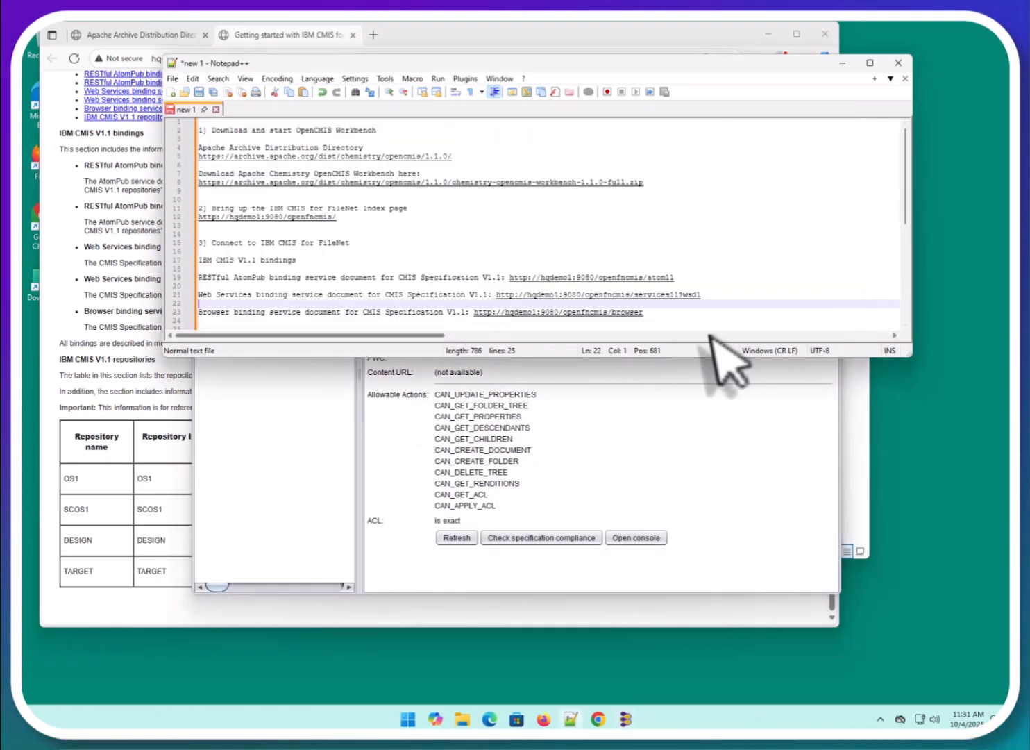
pyautogui.click(648, 311)
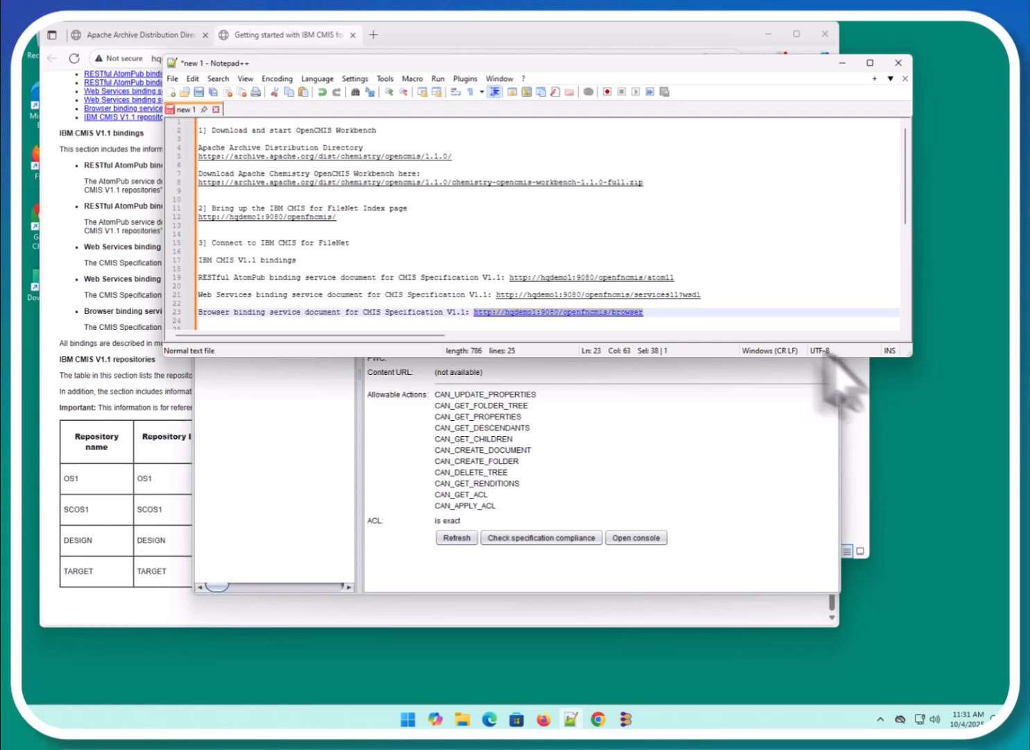
pyautogui.click(668, 470)
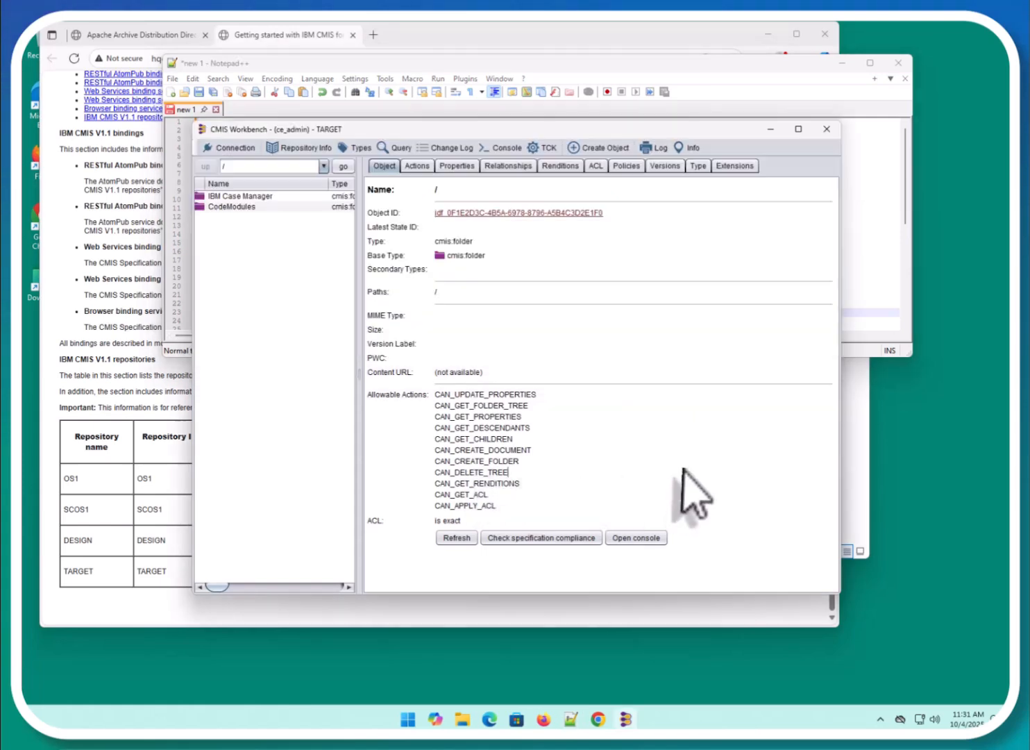
pyautogui.click(235, 148)
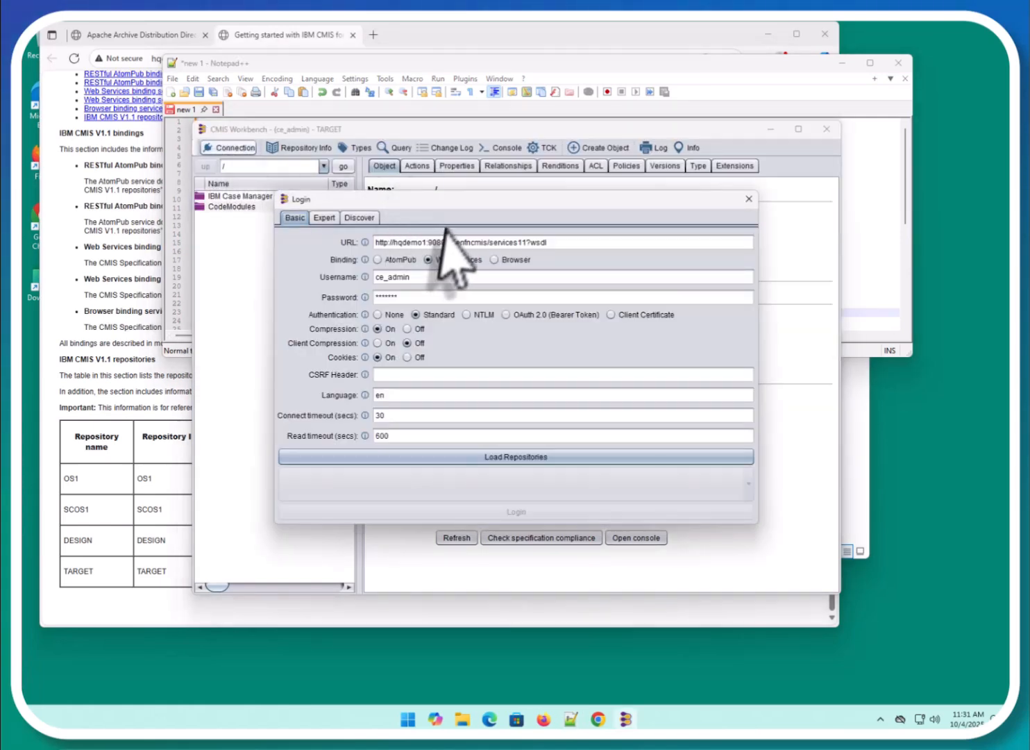
pyautogui.click(573, 242)
pyautogui.hotkey('ctrl', 'a')
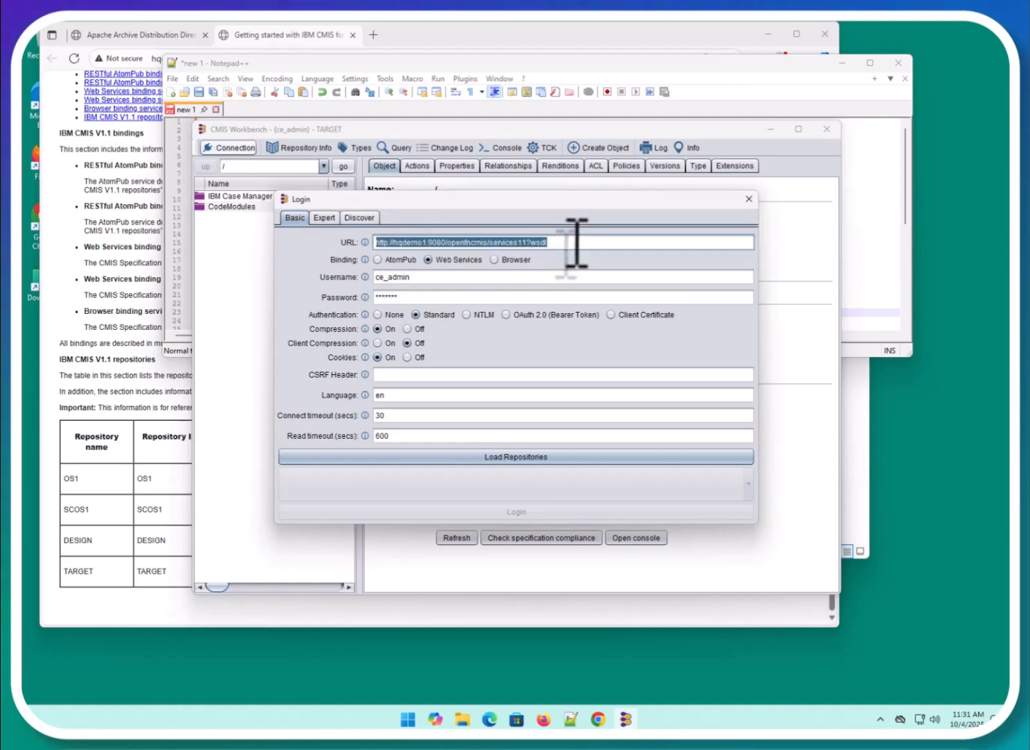
pyautogui.write('http://hqdemo1:9080/openfncmis/browser')
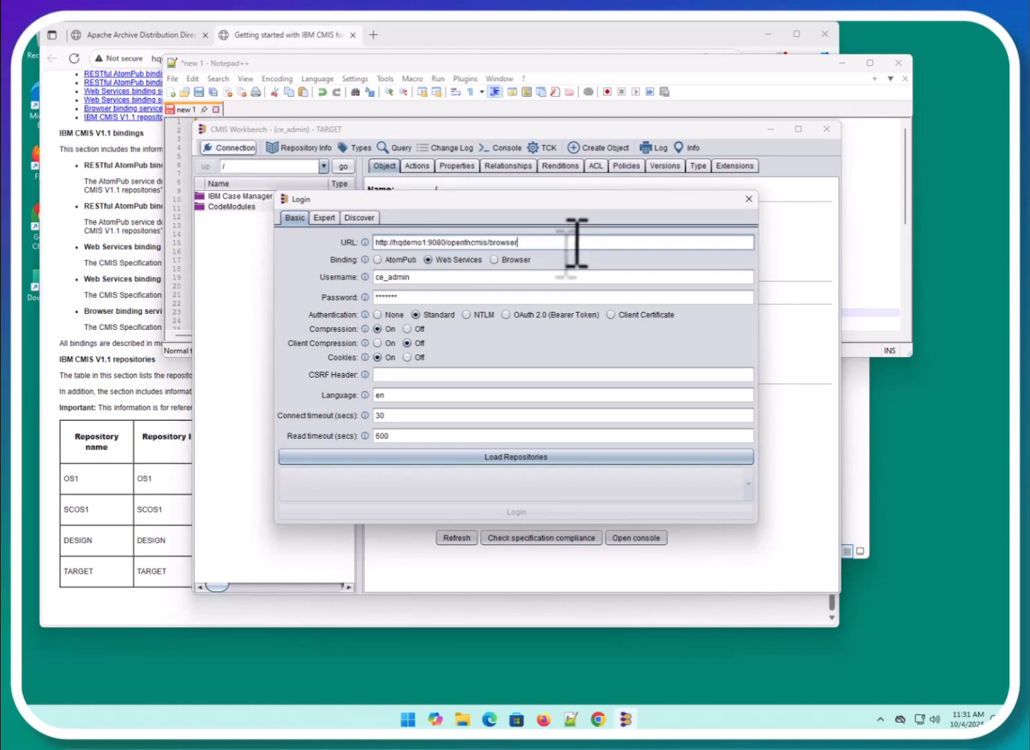
# Load the repositories over the Browser binding and log in to the DESIGN repository.
pyautogui.click(493, 259)
pyautogui.click(540, 456)
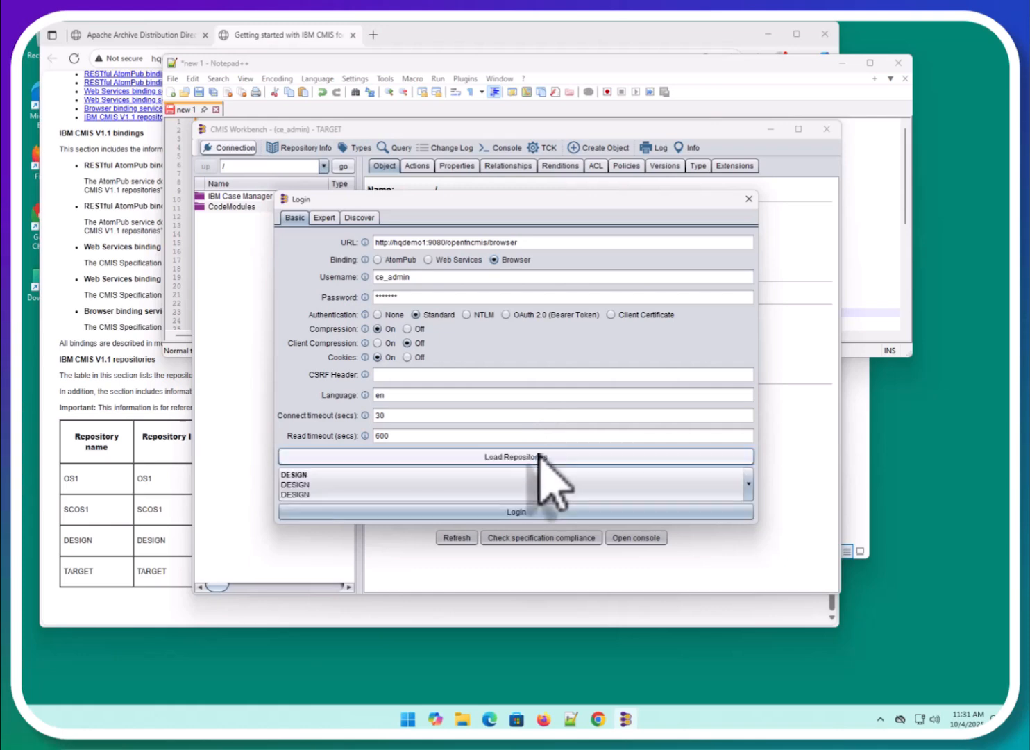
pyautogui.click(748, 484)
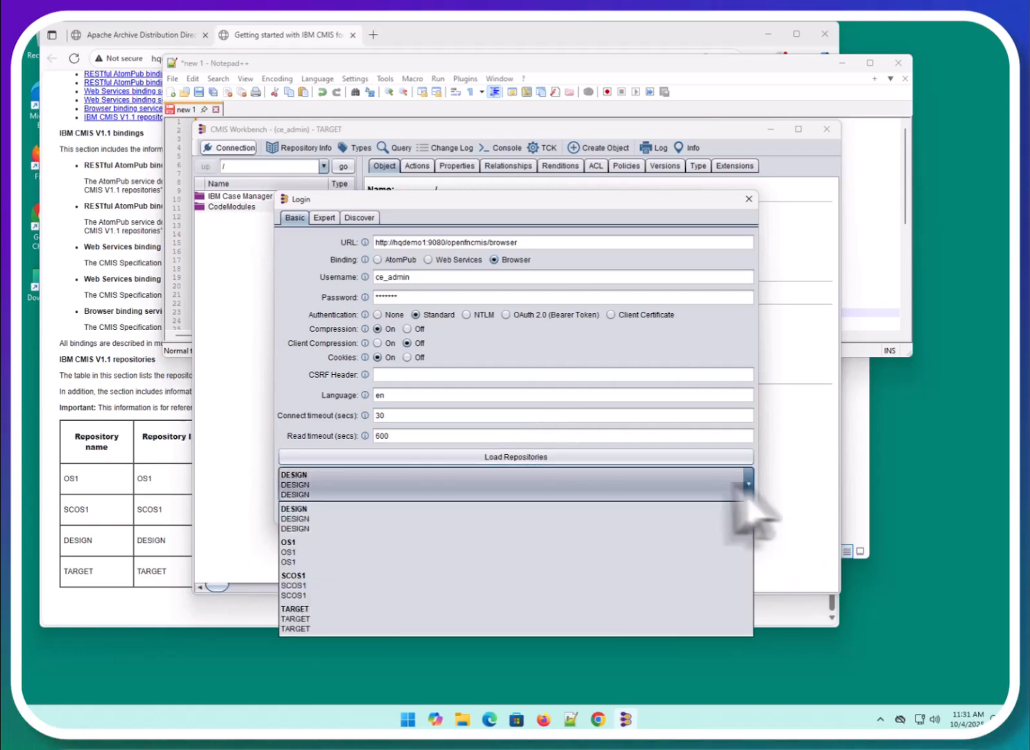
pyautogui.click(319, 488)
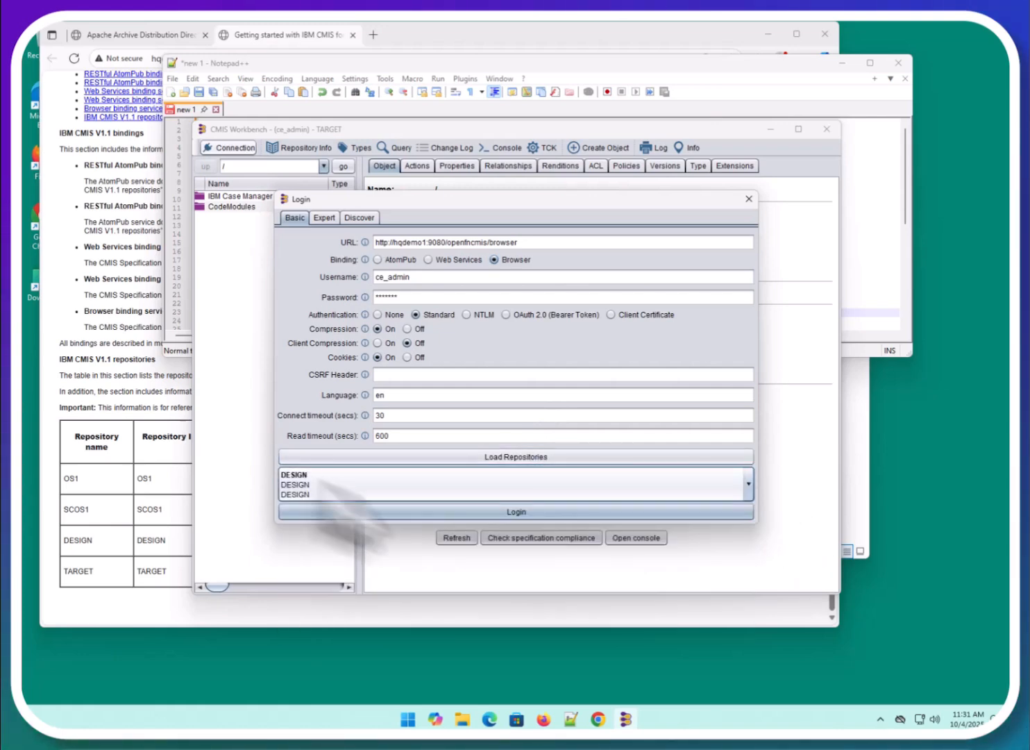
pyautogui.click(531, 512)
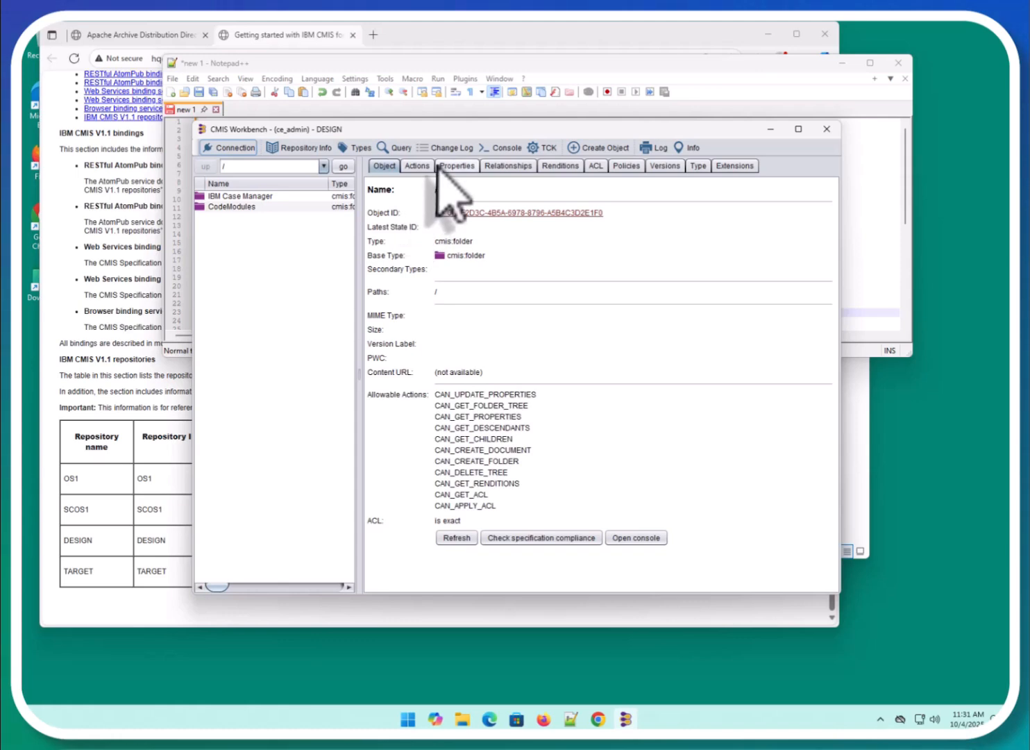
# Run the query SELECT * FROM cmis:document against the DESIGN repository with a maximum of 100 hits.
pyautogui.click(401, 147)
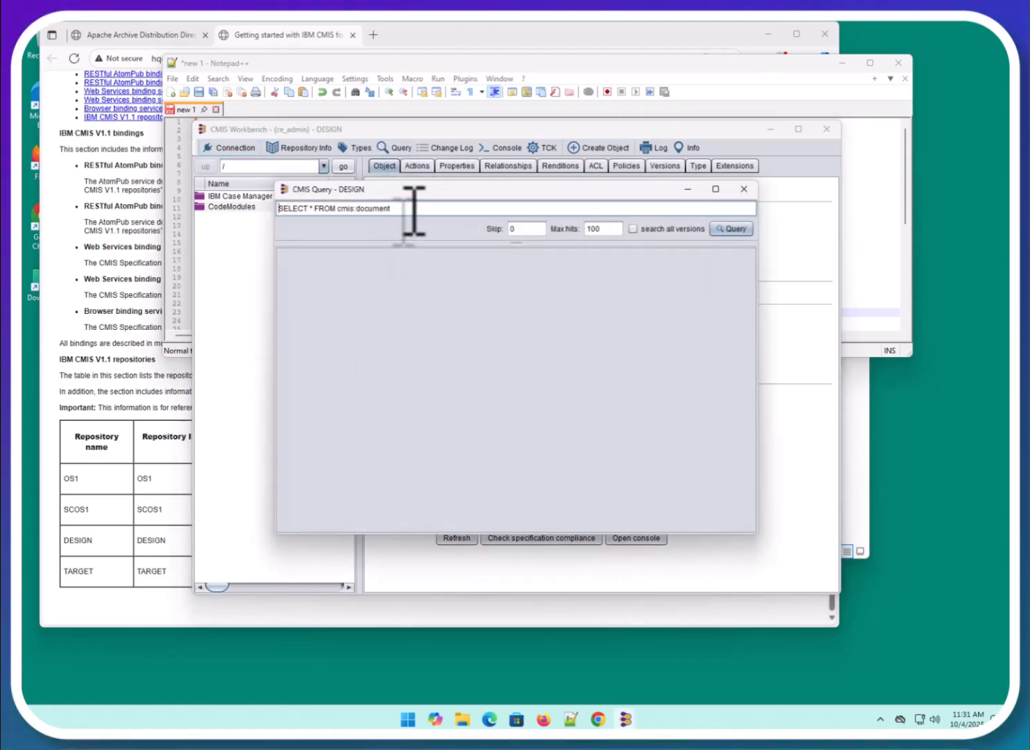
pyautogui.click(411, 209)
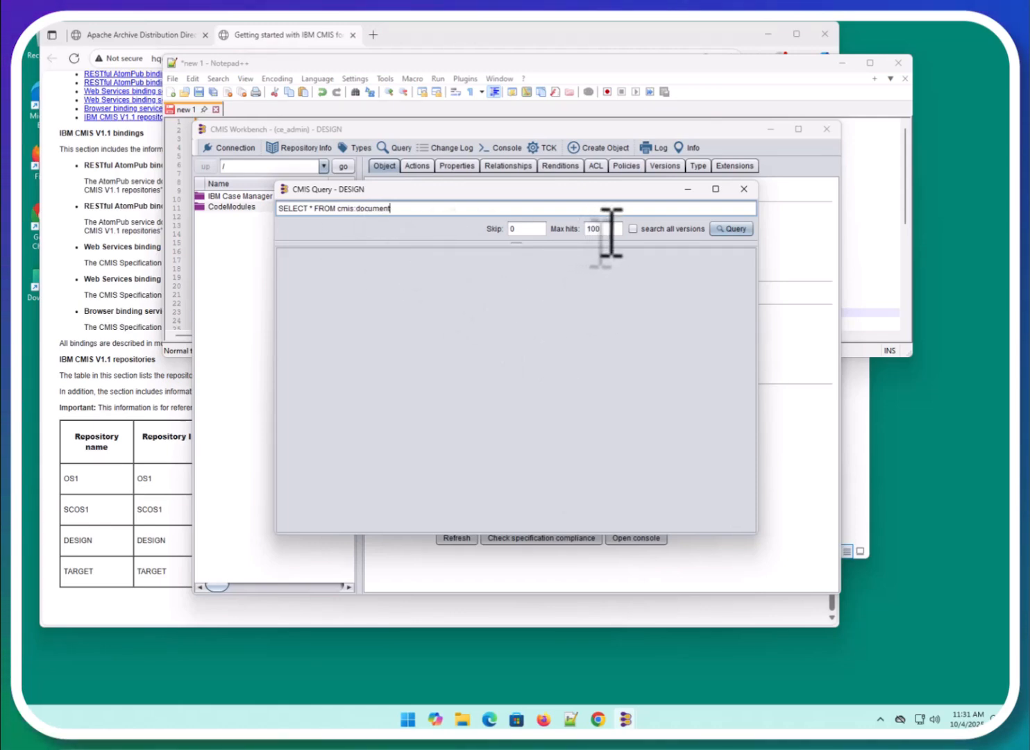
pyautogui.click(732, 228)
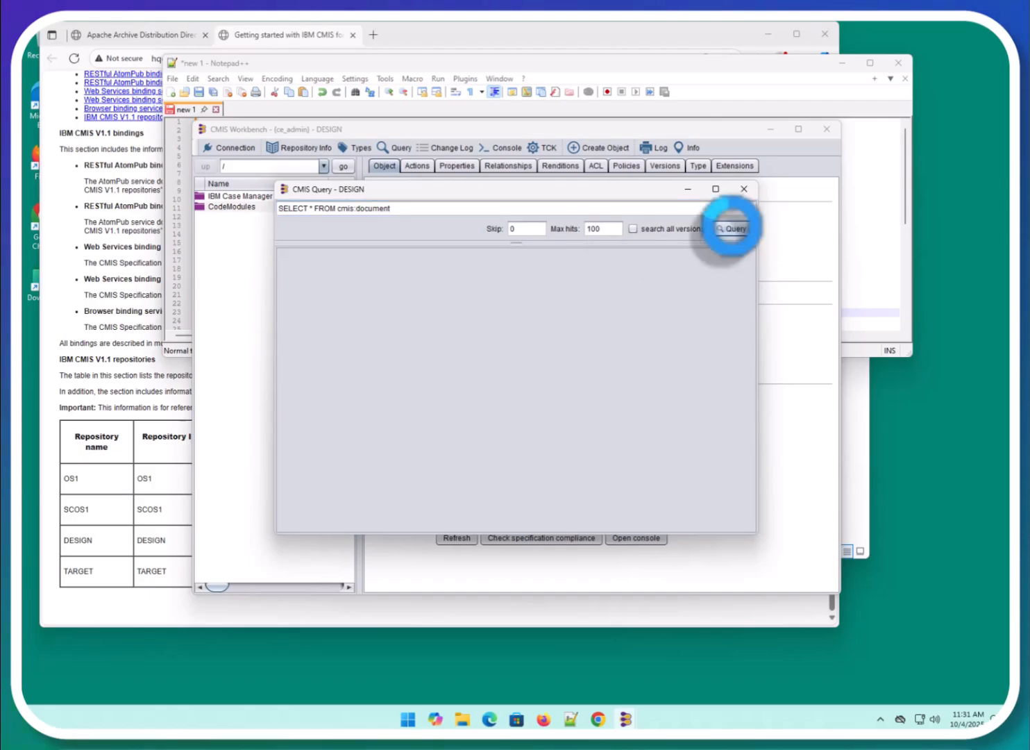